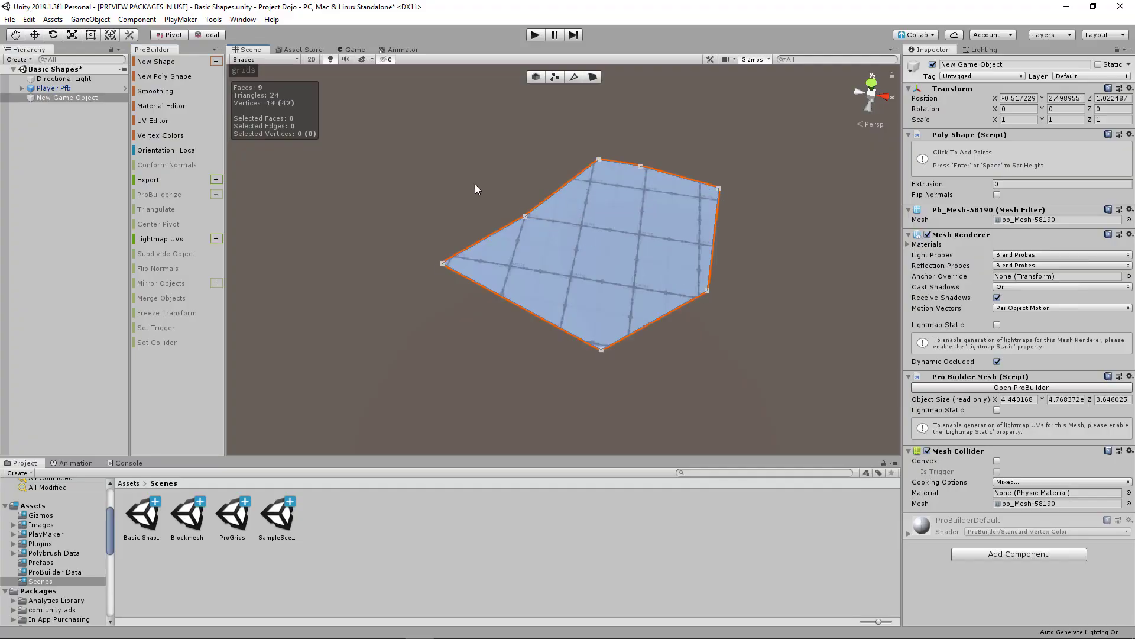
Add the final point to the irregular polygon outline and close it for extrusion.
left_click(431, 176)
key("Return")
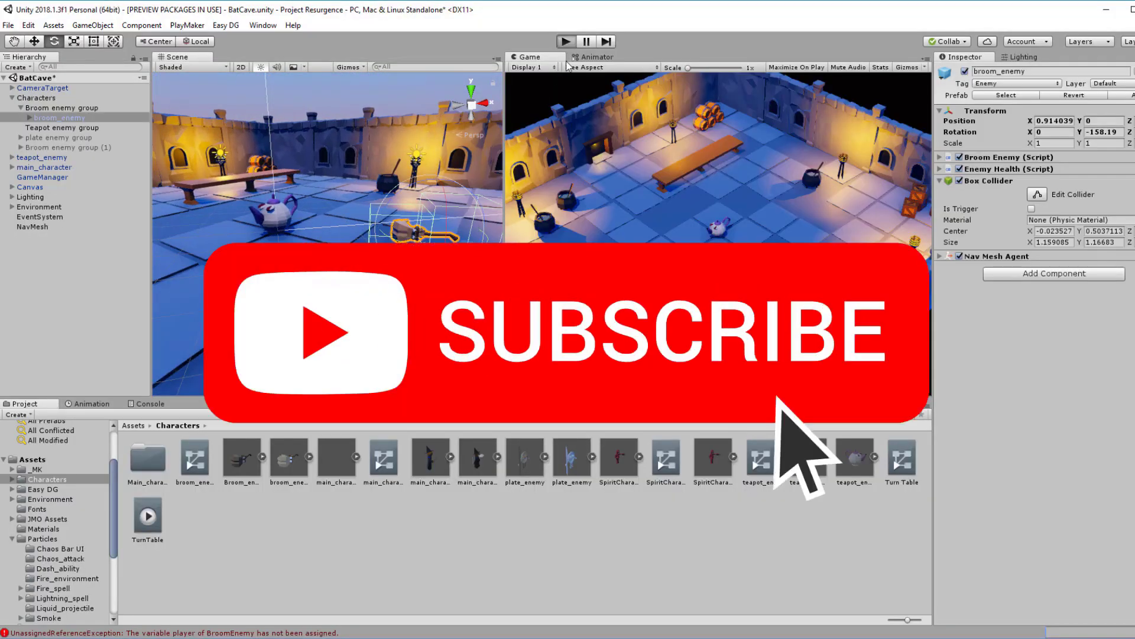
Play-test and stop the BatCave scene, and examine the Enemy Health settings of broom_enemy.
left_click(565, 42)
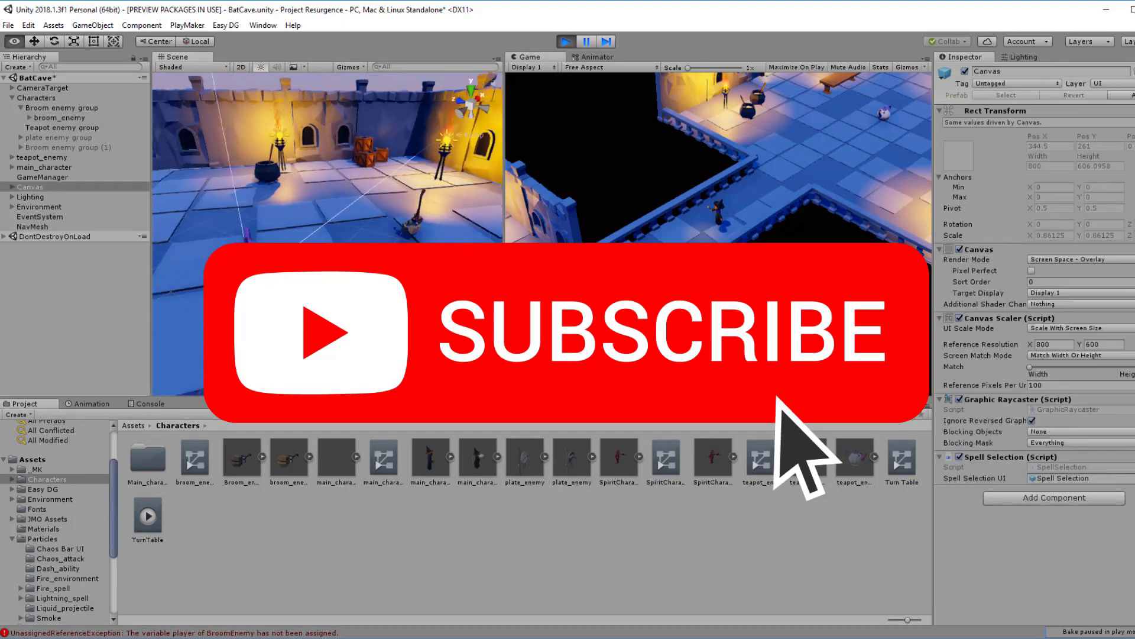
left_click(565, 41)
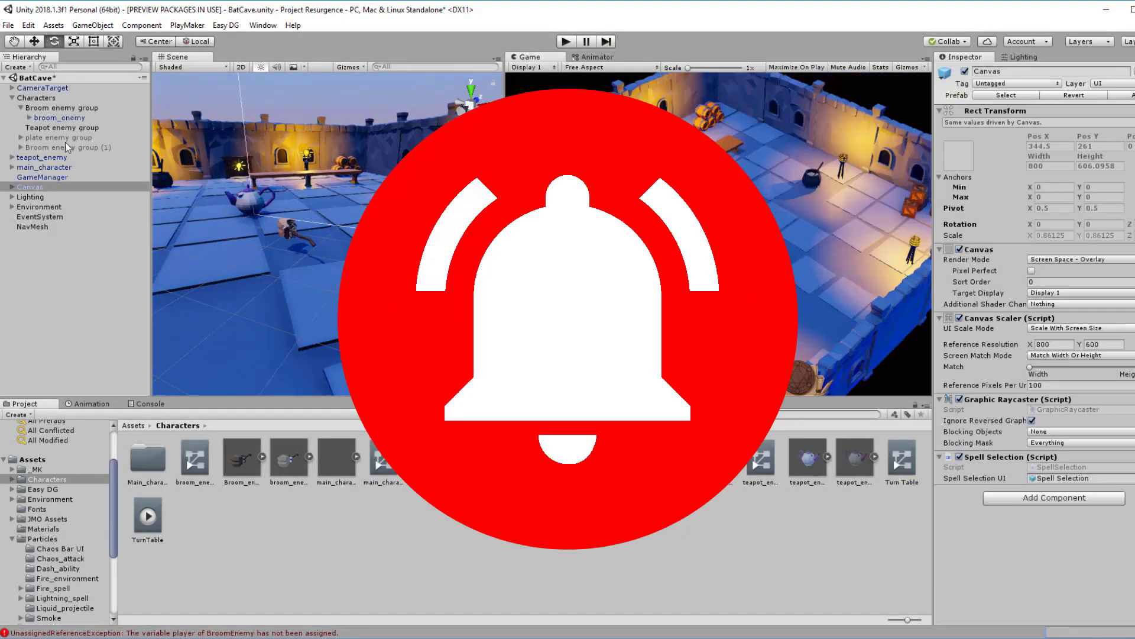
left_click(70, 122)
left_click(981, 171)
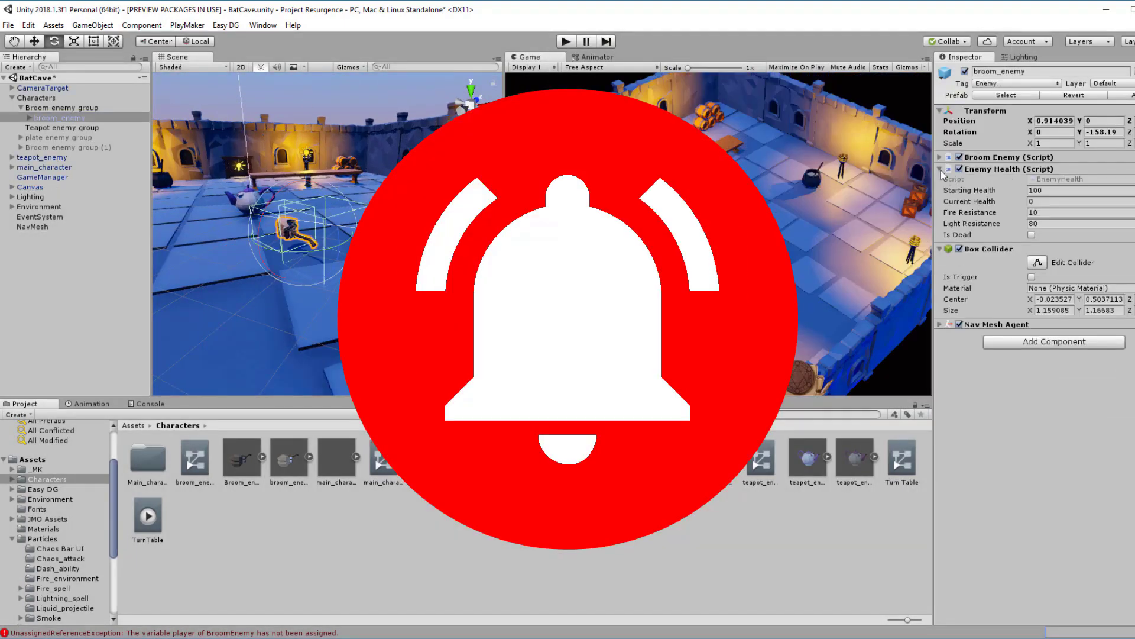
left_click(942, 170)
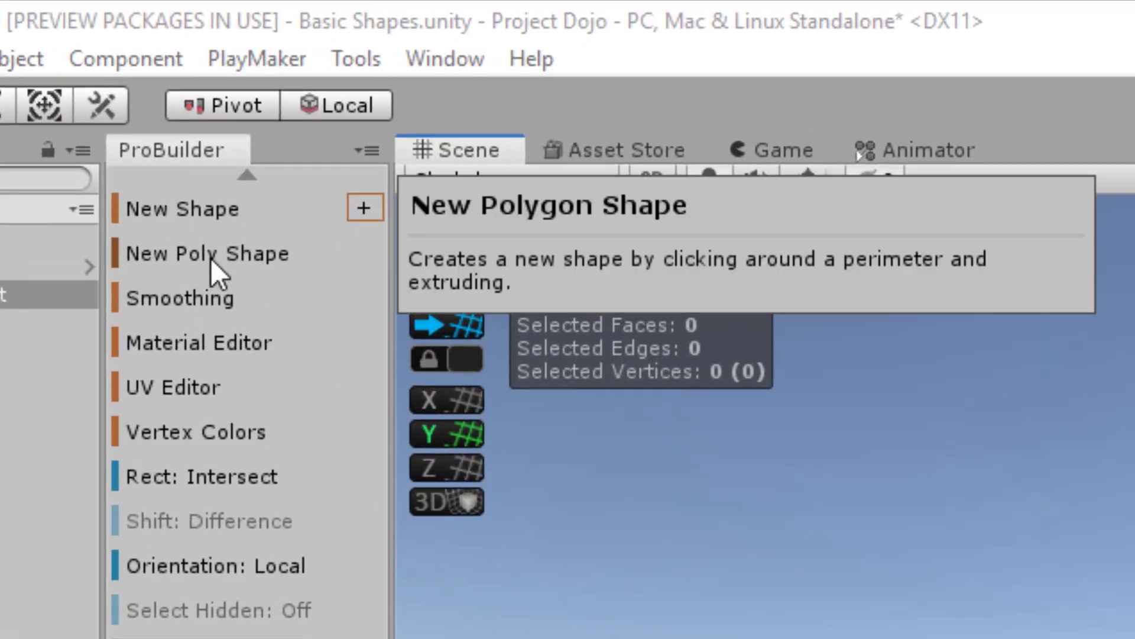
Draw a new poly shape with an irregular nine-point outline elongated diagonally on the ground plane.
left_click(211, 258)
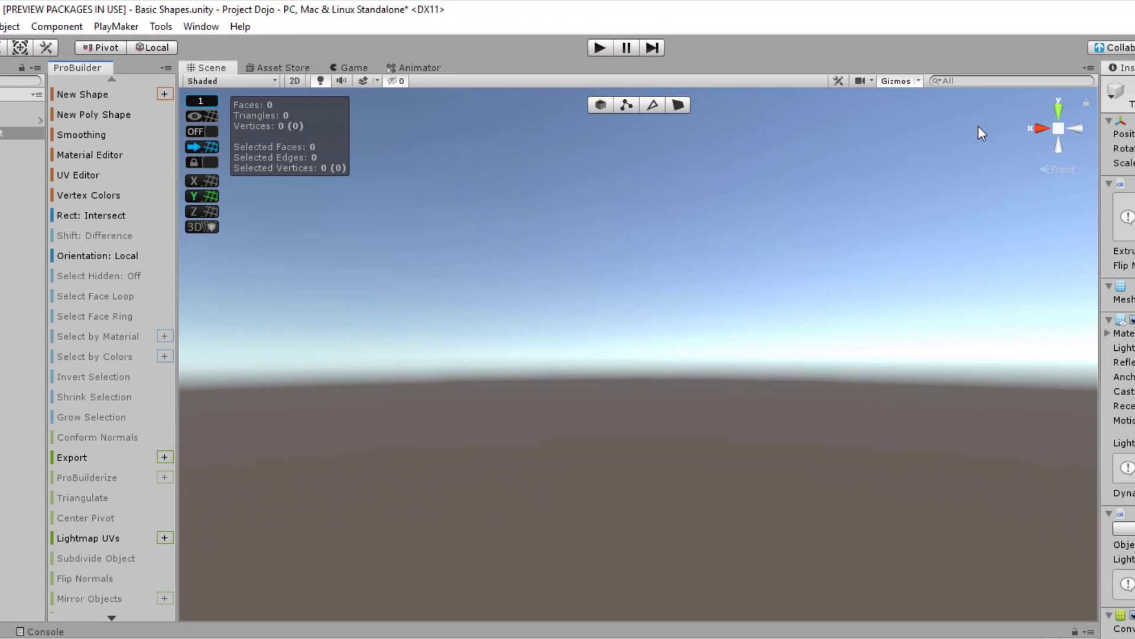
left_click(1059, 112)
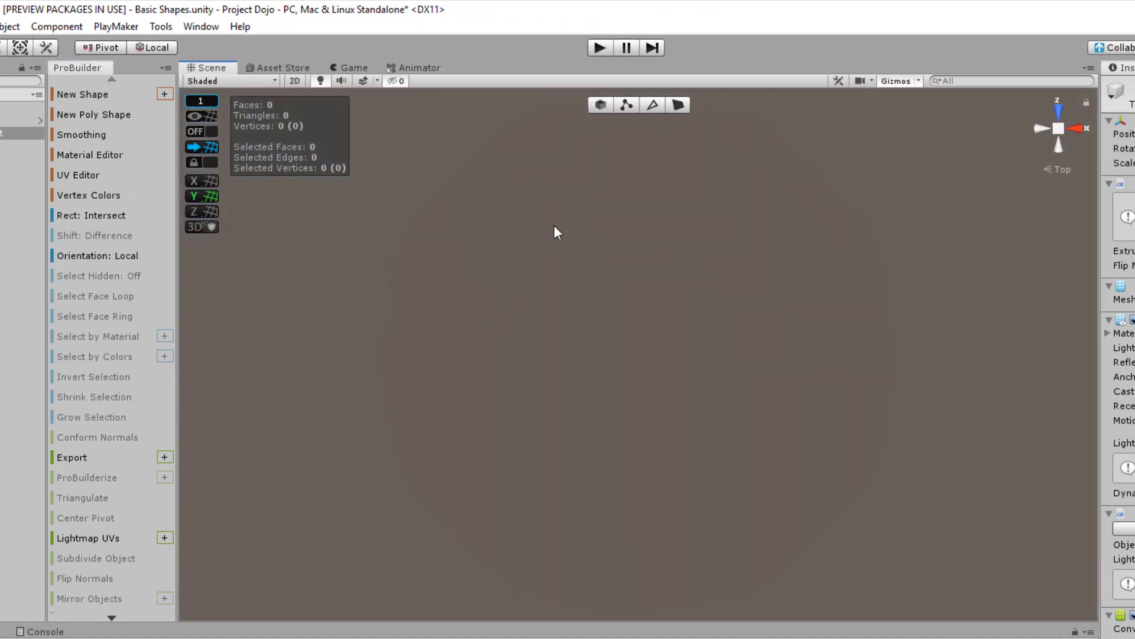
left_click(571, 212)
left_click(546, 447)
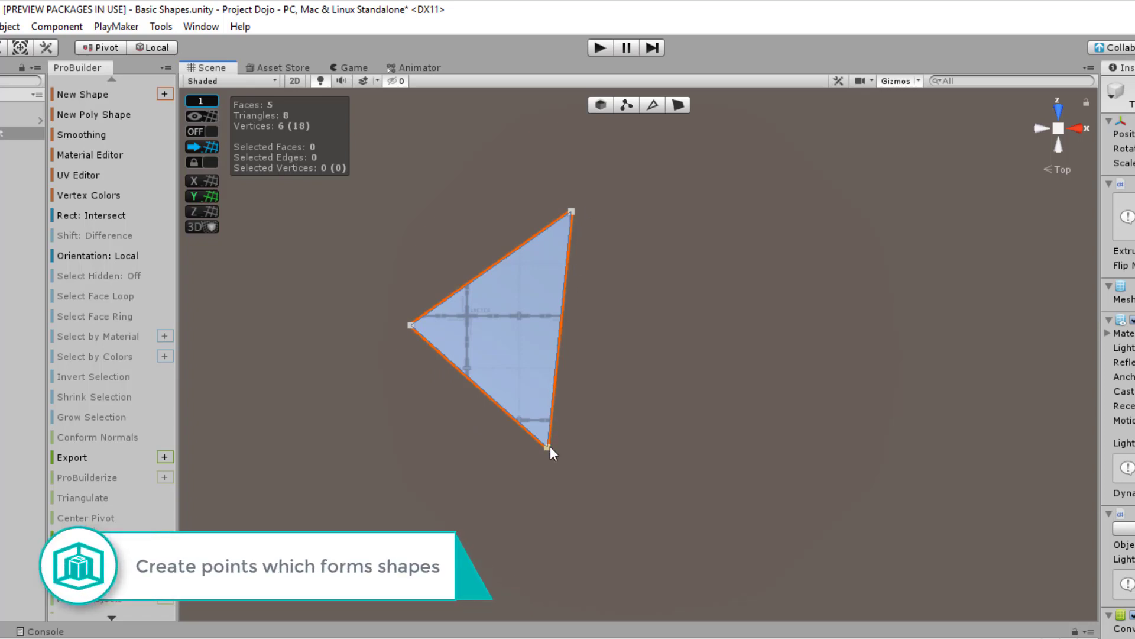
left_click(777, 345)
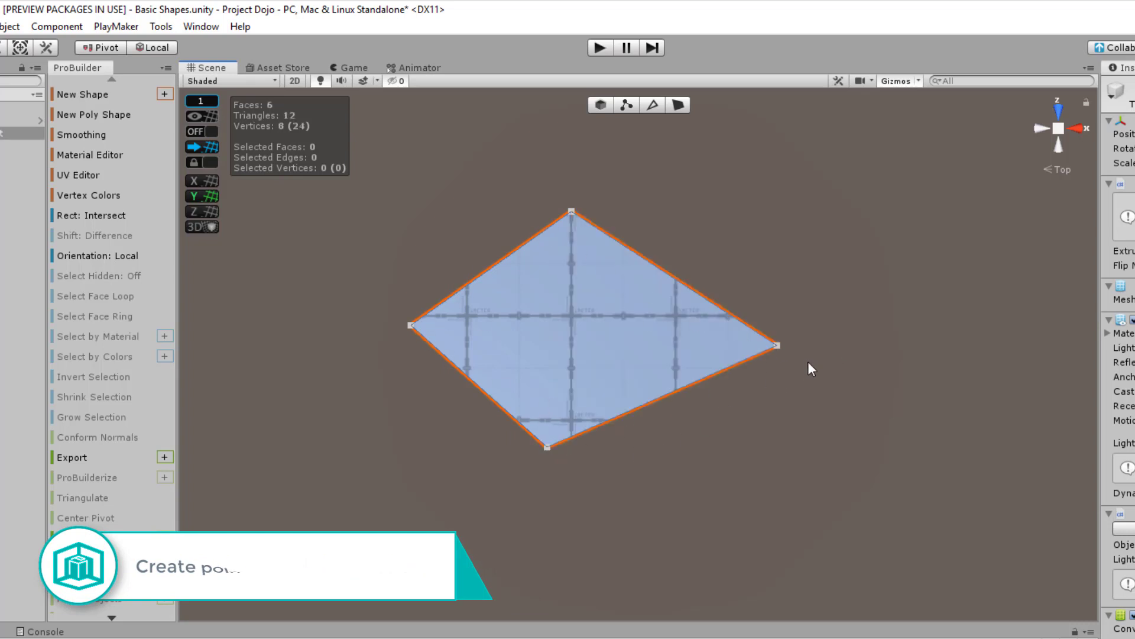
left_click(889, 277)
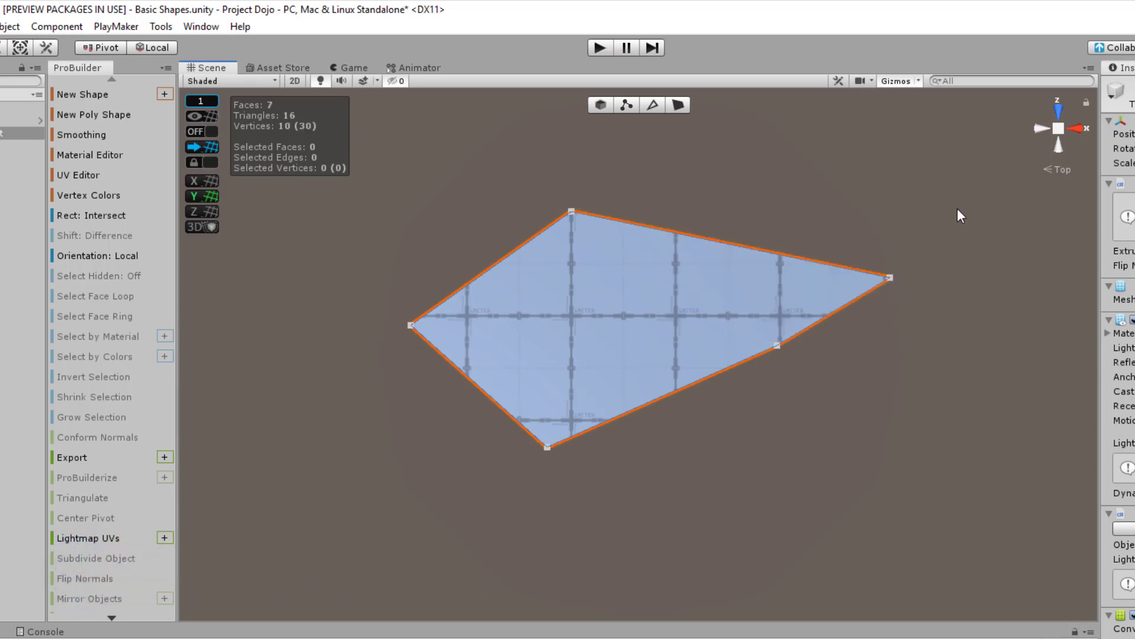
left_click(957, 208)
left_click(865, 142)
left_click(670, 141)
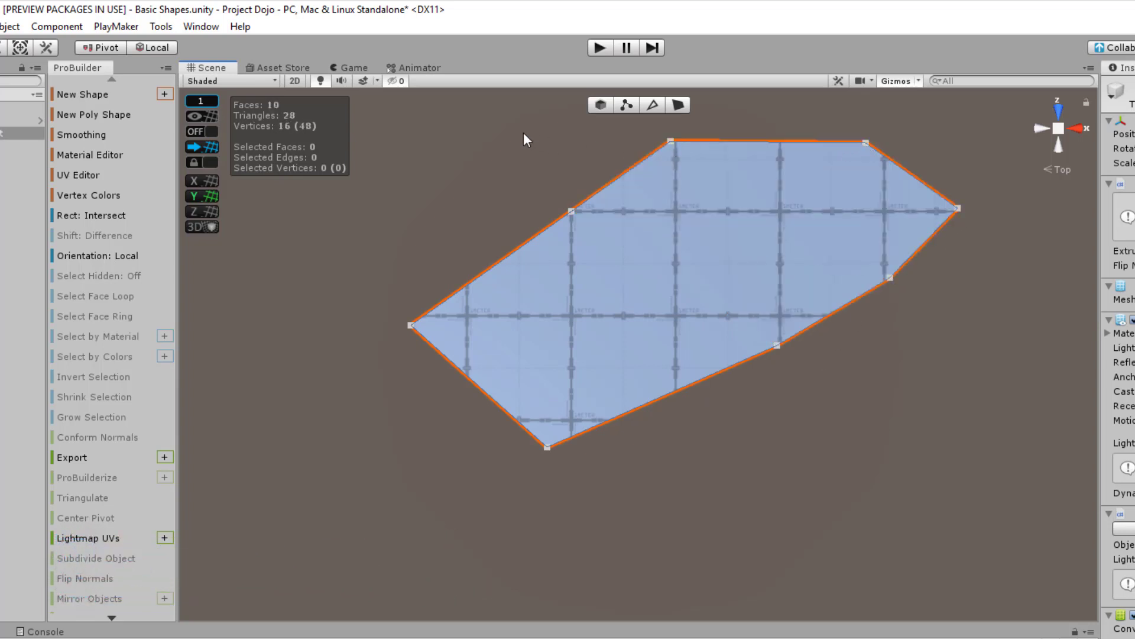
left_click(429, 122)
Extrude the nine-point outline to a height of about 1.97, finish the shape and adjust its Extrusion value.
left_click_drag(722, 315, 677, 204, "alt")
scroll(835, 453, "down", 5)
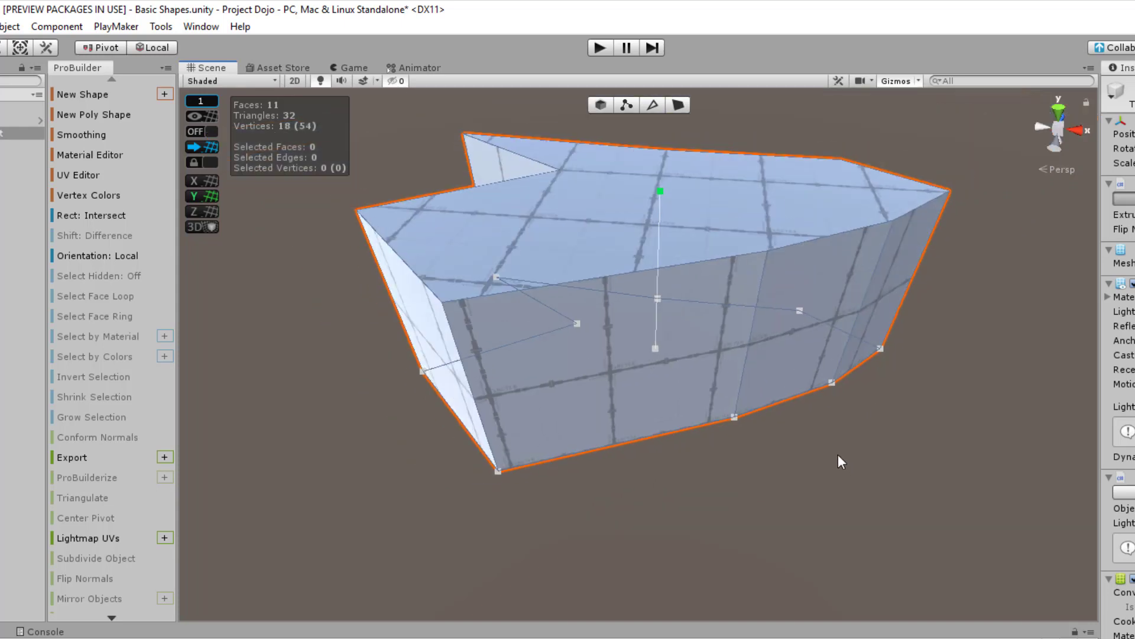
left_click_drag(791, 451, 905, 374, "alt")
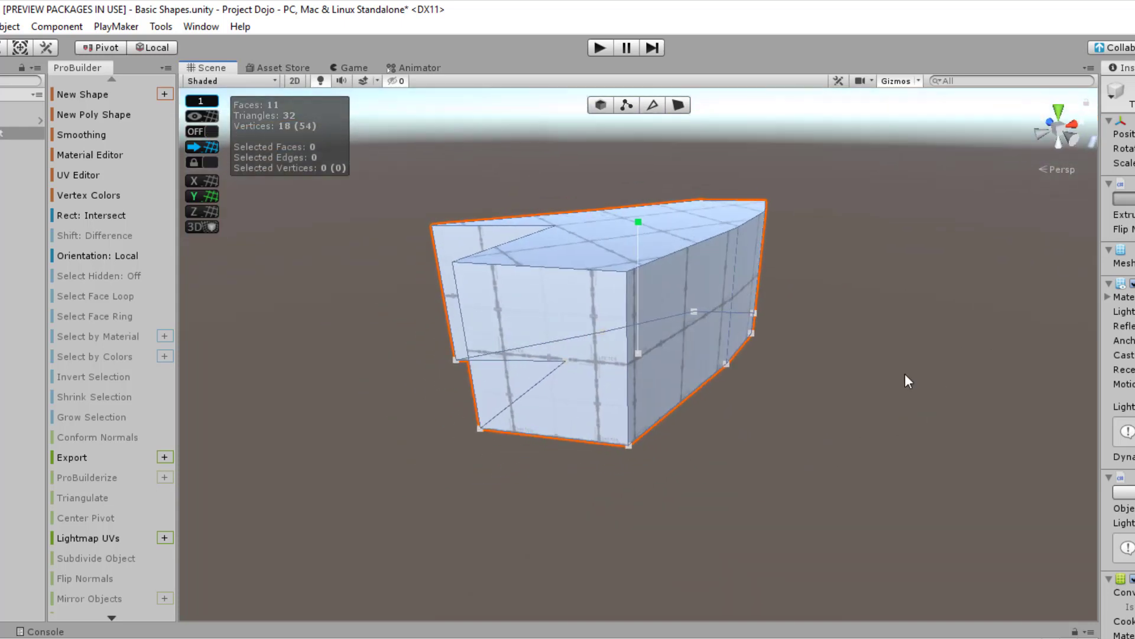
scroll(835, 374, "up", 2)
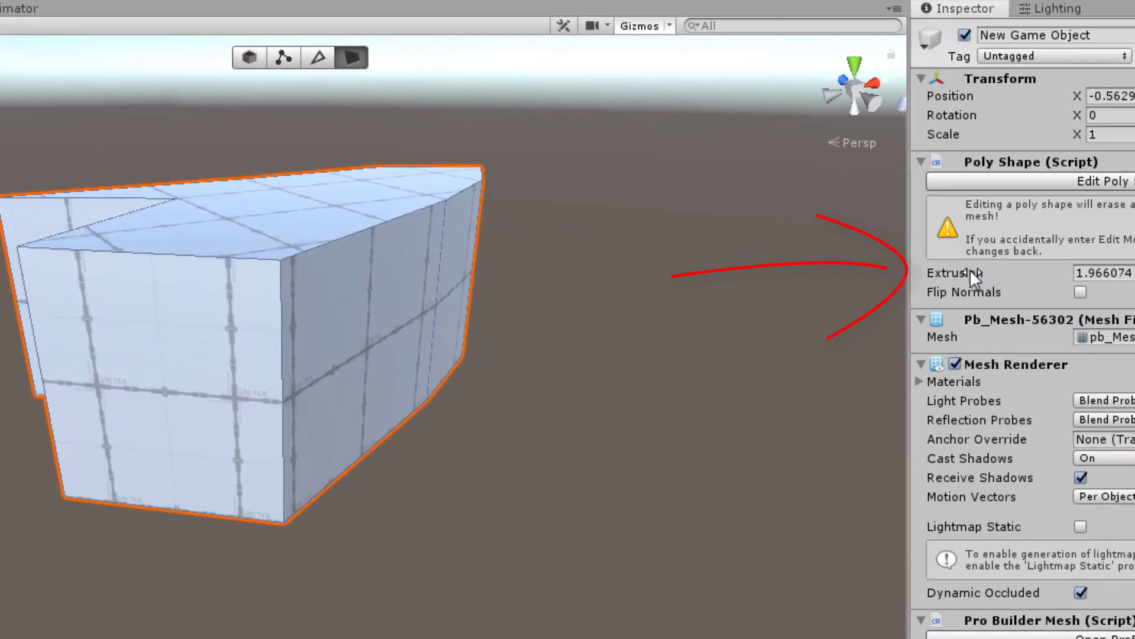
mouse_move(970, 270)
left_mouse_down()
mouse_move(1018, 276)
mouse_move(953, 280)
left_mouse_up()
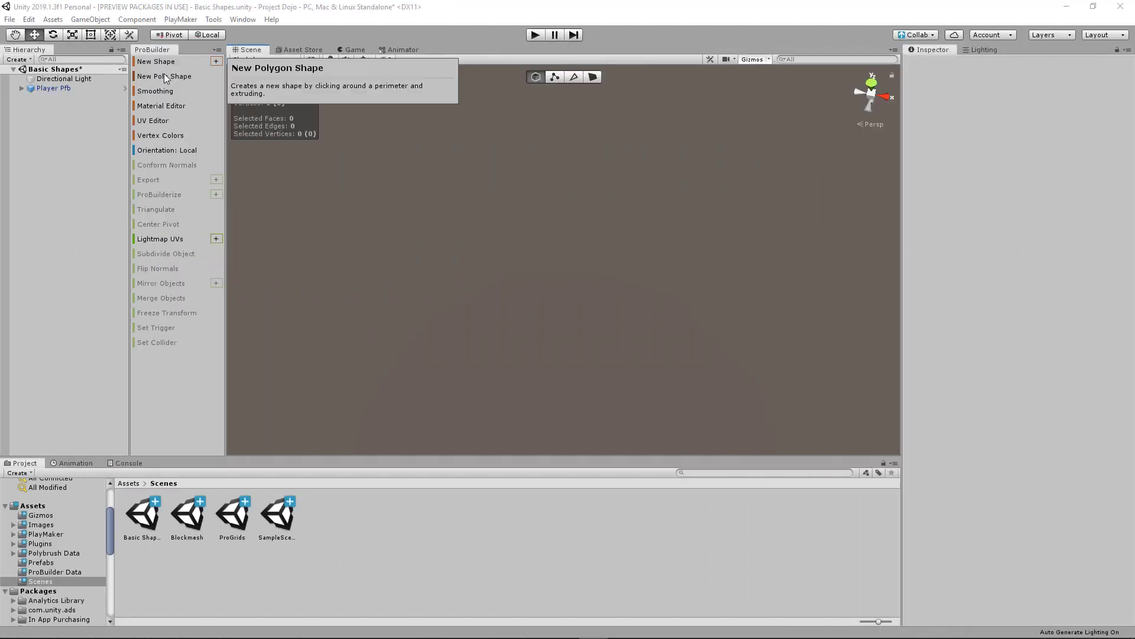
Draw a new poly shape with an irregular eight-point outline notched on one side, and close it for extrusion.
left_click(165, 75)
left_click(525, 217)
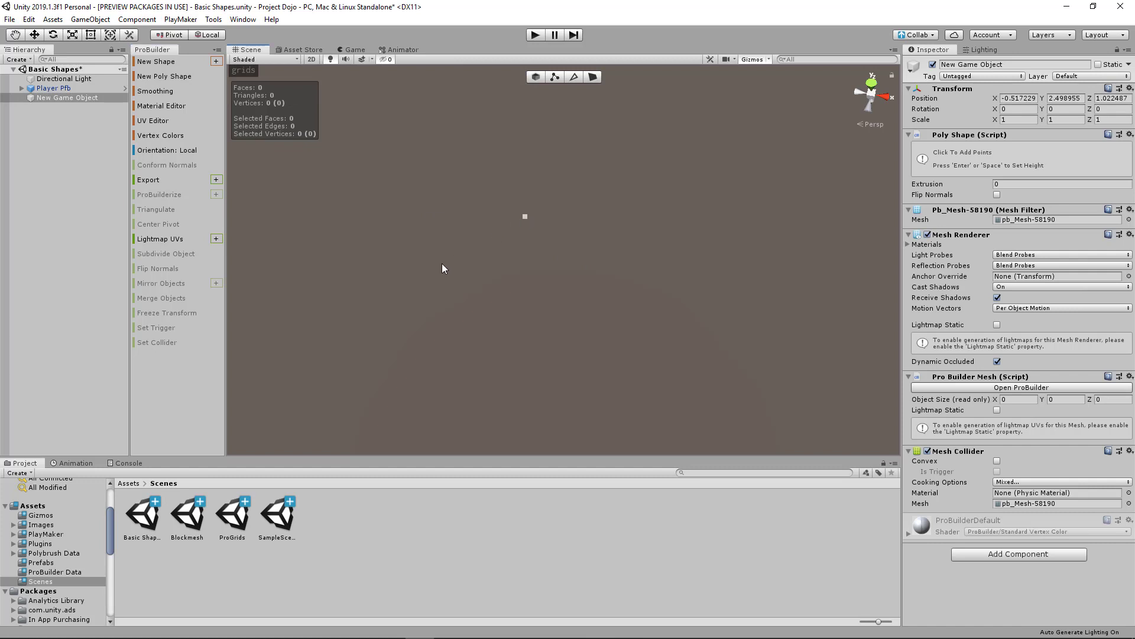
left_click(601, 350)
left_click(707, 290)
left_click(719, 188)
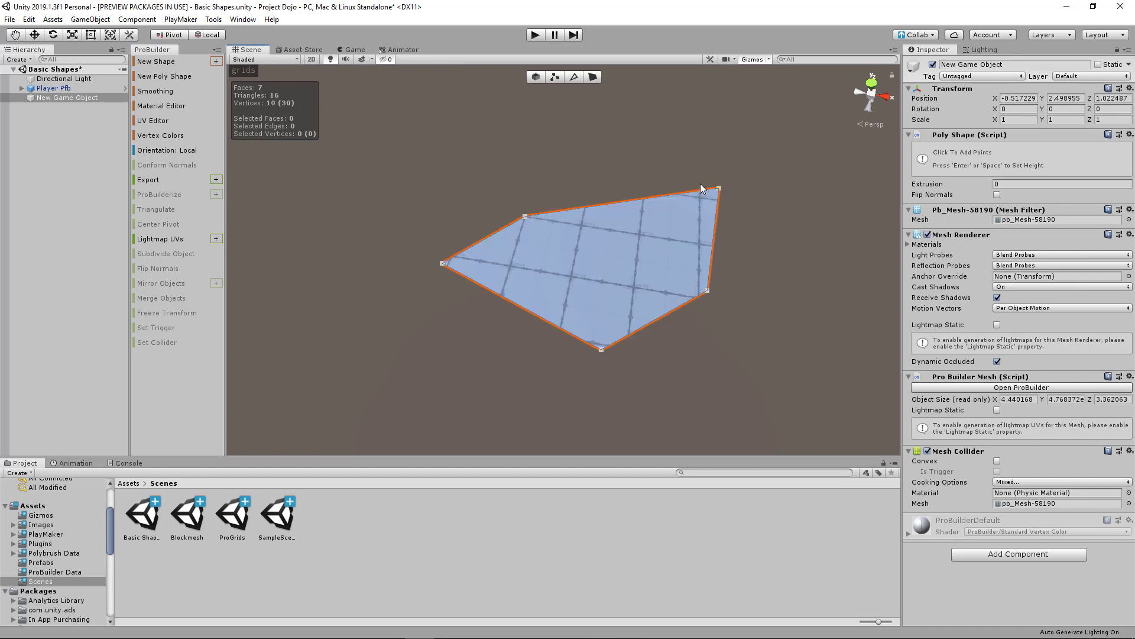
left_click(640, 166)
left_click(598, 160)
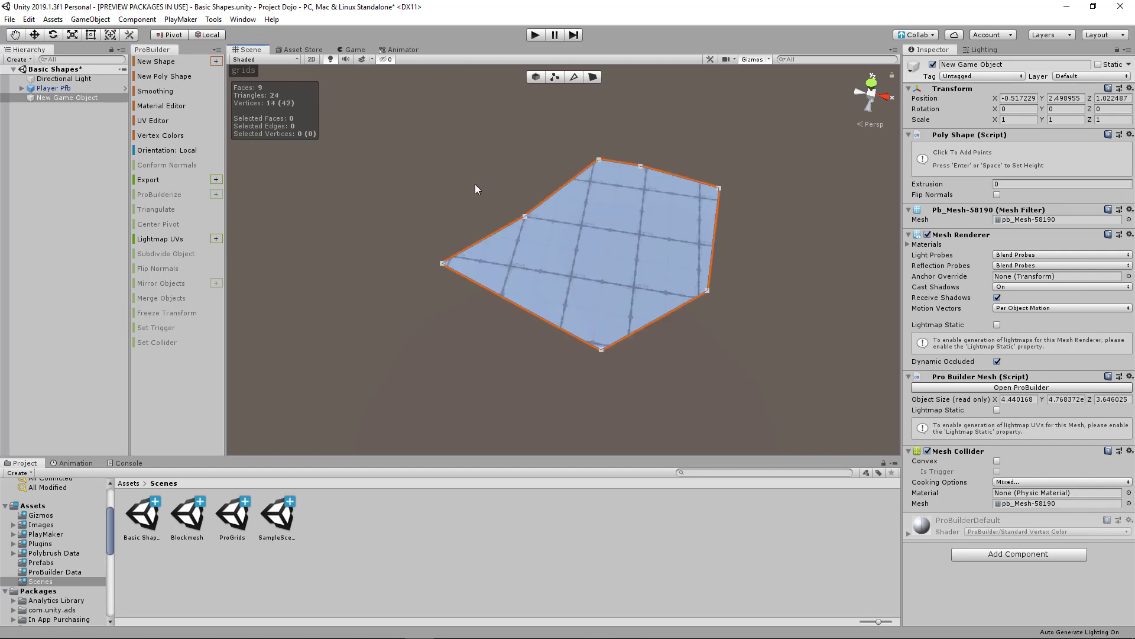
left_click(445, 172)
key("Return")
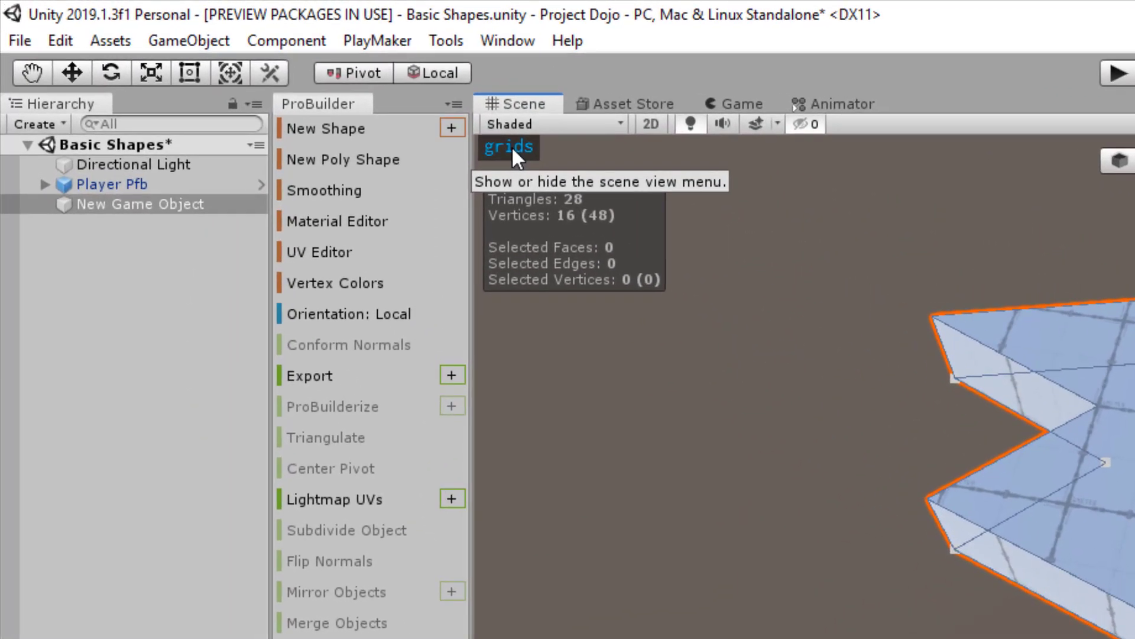
Show the ProGrids grid, turn grid snapping on, and finish the eight-point poly shape at a low height.
left_click(245, 72)
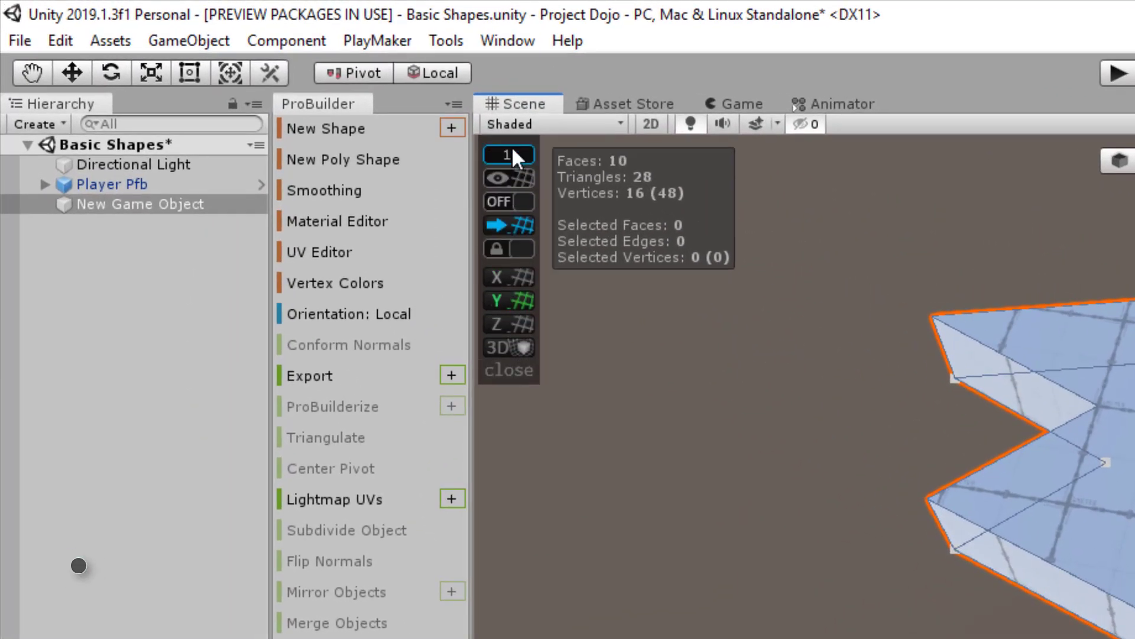
left_click(516, 179)
left_click(516, 199)
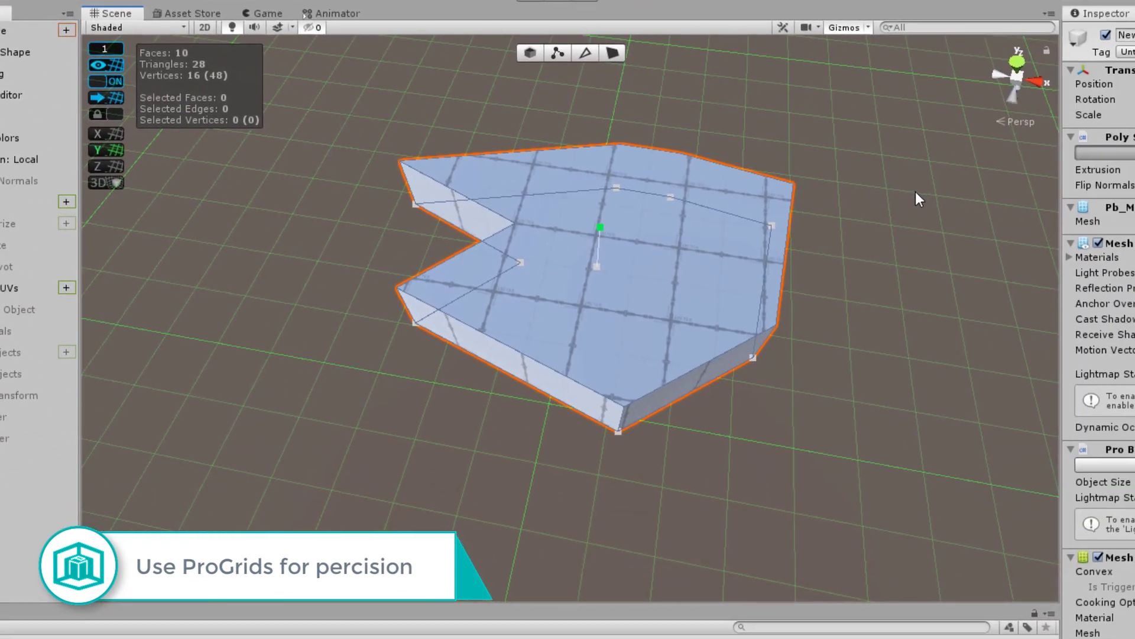
left_click(941, 186)
Draw a grid-snapped poly shape beside the first, with a stepped 13-point outline spanning 5 by 5 units, and close it.
left_click(1017, 63)
middle_click_drag(930, 196, 595, 291)
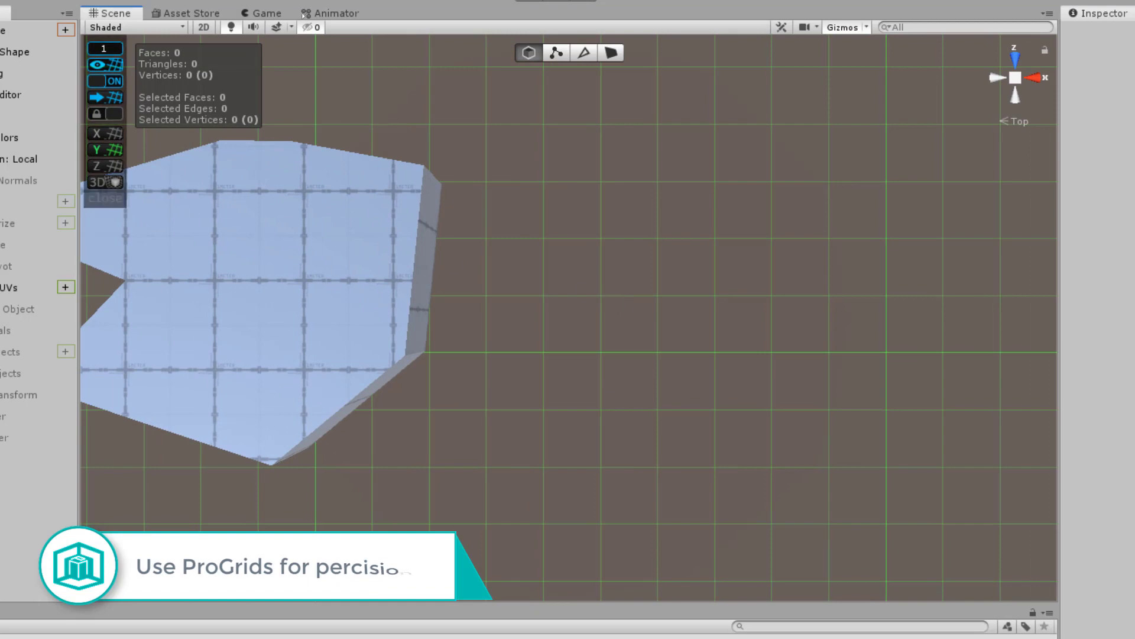
left_click(15, 52)
left_click(601, 352)
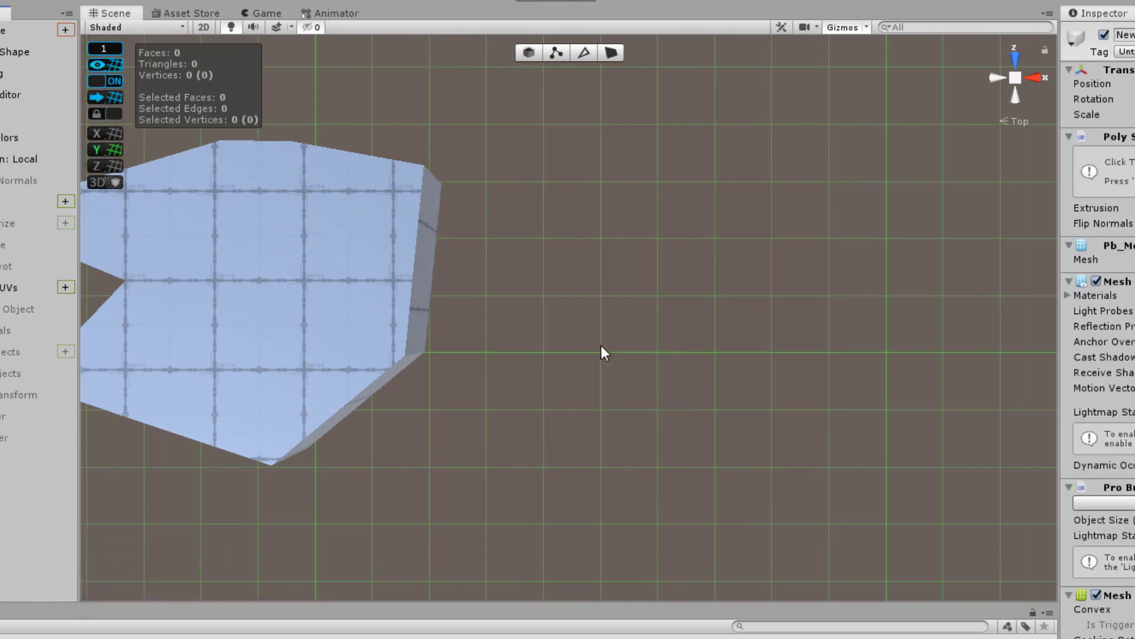
left_click(601, 238)
left_click(658, 238)
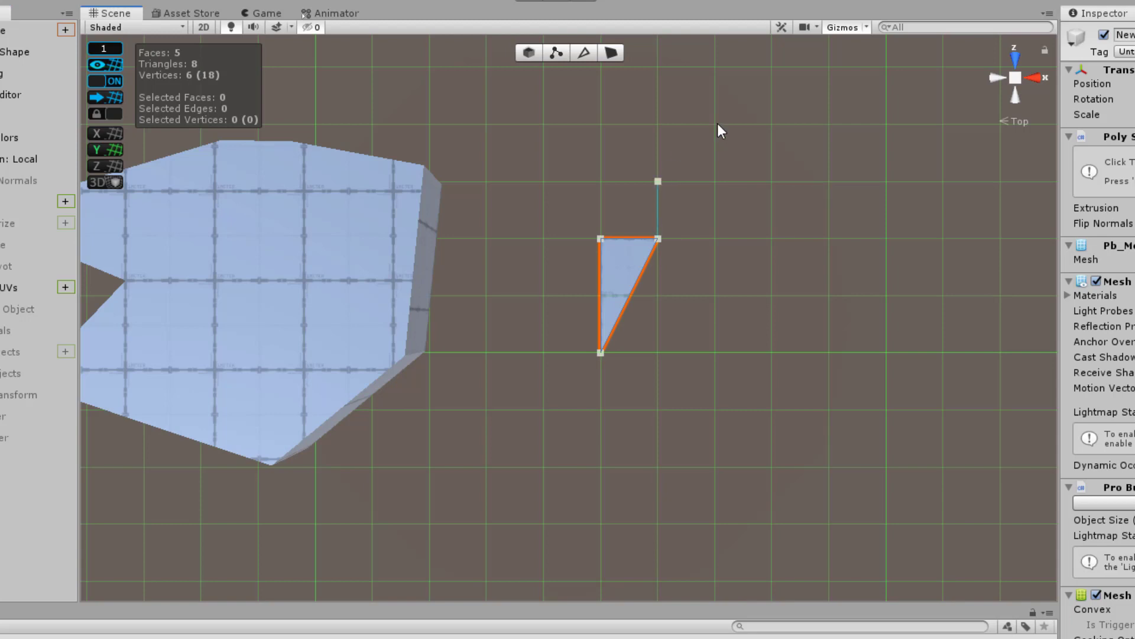
left_click(829, 123)
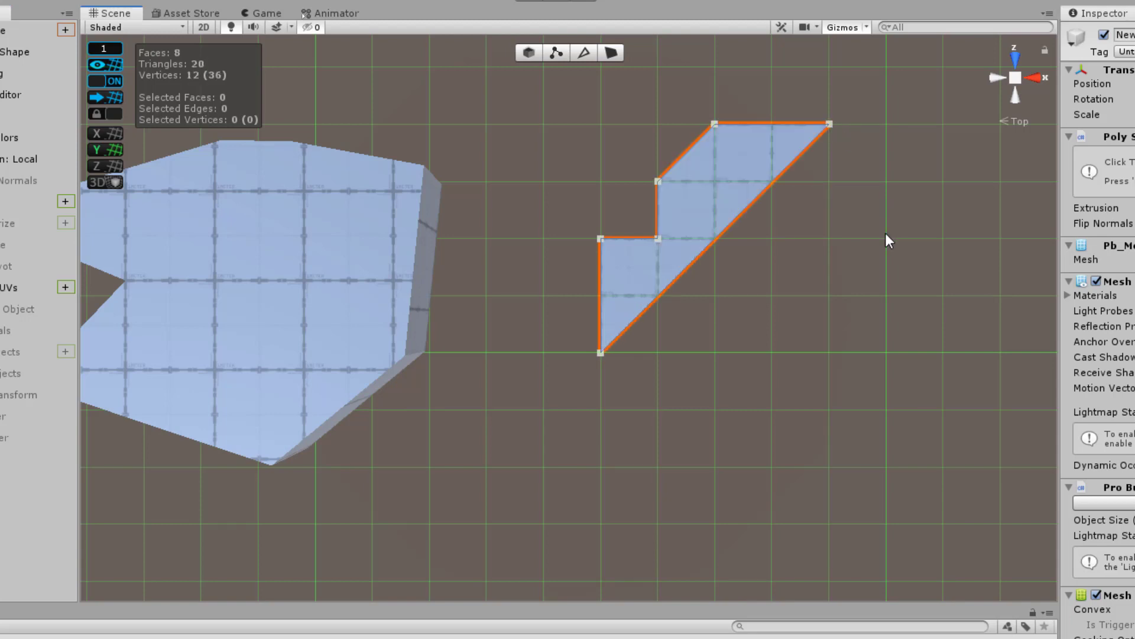
left_click(885, 239)
left_click(885, 295)
left_click(885, 353)
left_click(885, 406)
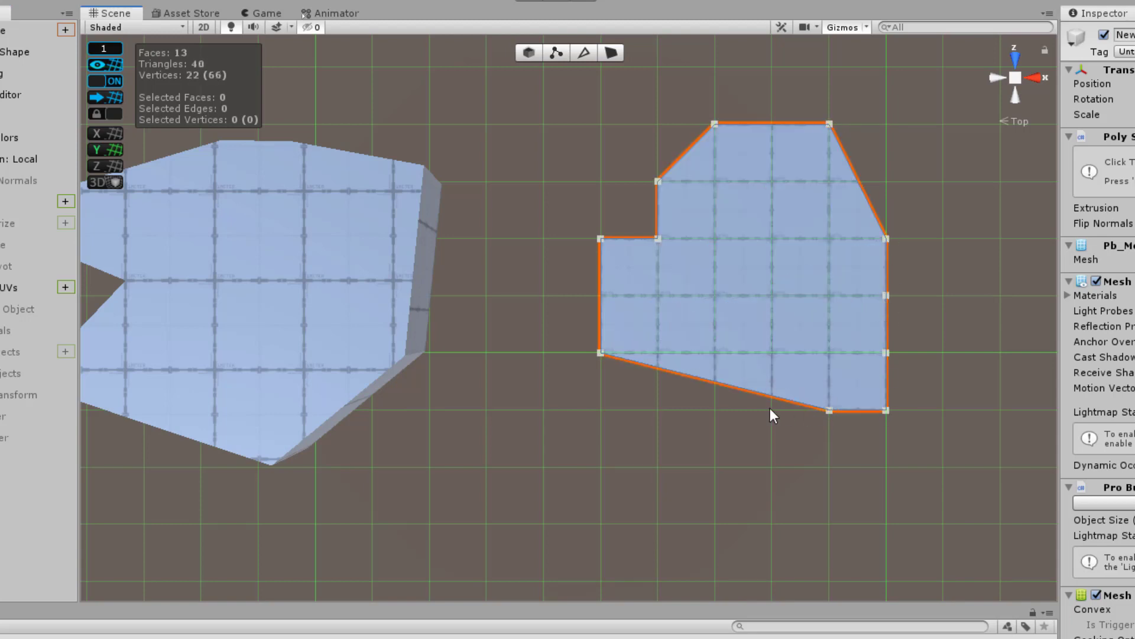
left_click(684, 407)
key("Return")
Extrude the grid-snapped outline to a height of 2 and finish the shape.
left_click_drag(684, 430, 768, 254, "alt")
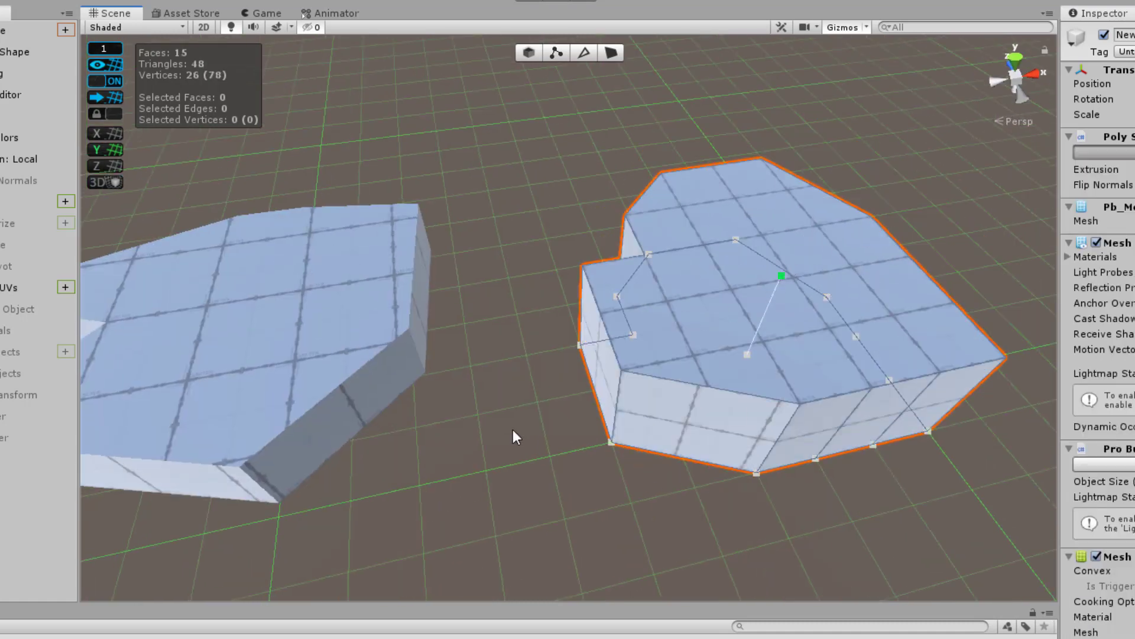
left_click_drag(527, 433, 864, 422, "alt")
left_click(886, 474)
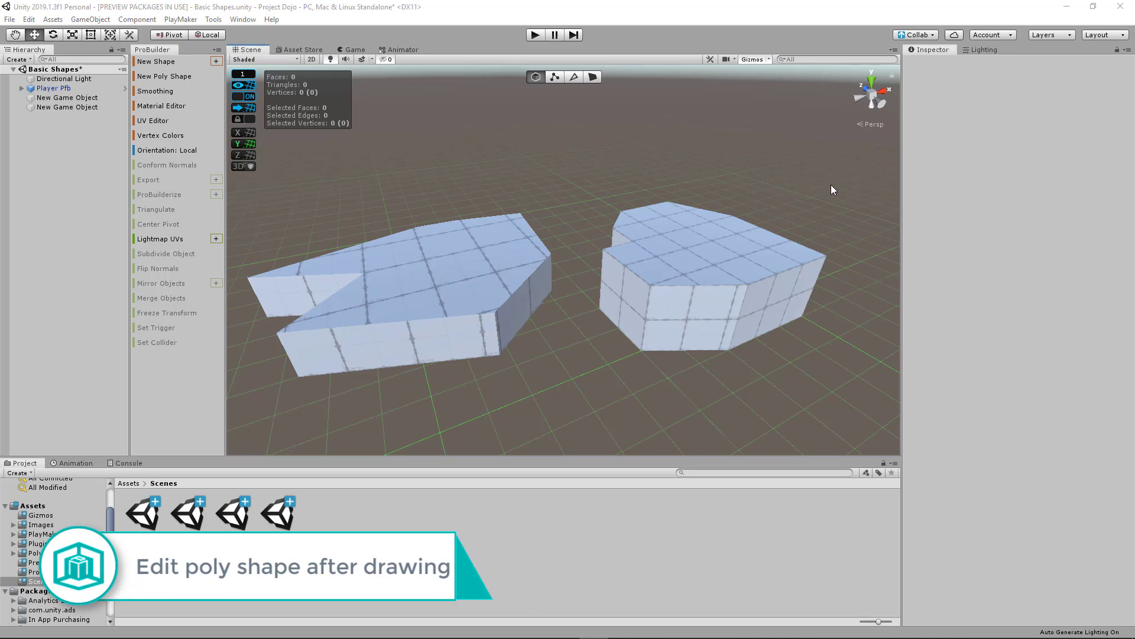
Select the grid-snapped poly shape and open its outline points for editing.
left_click(719, 262)
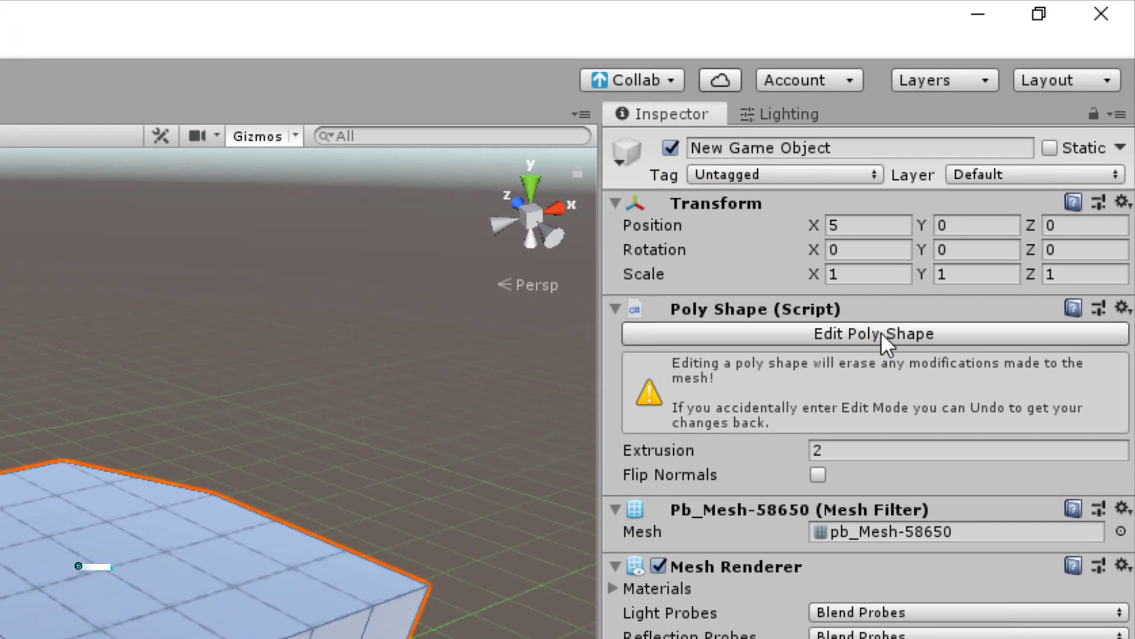
left_click(881, 333)
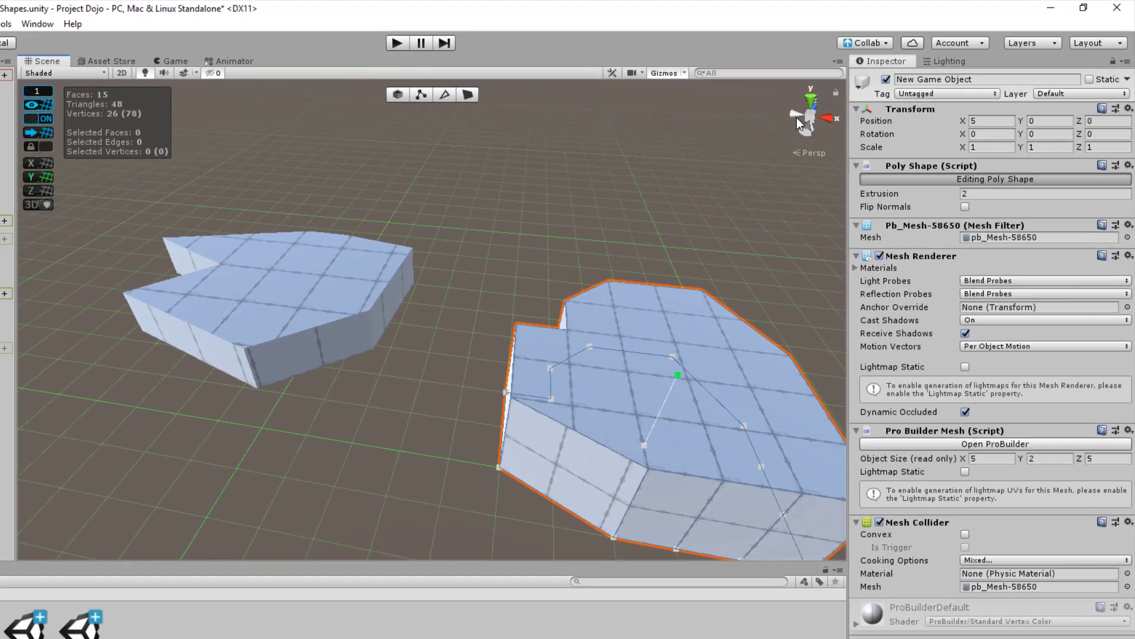
left_click(690, 151)
left_click(812, 116)
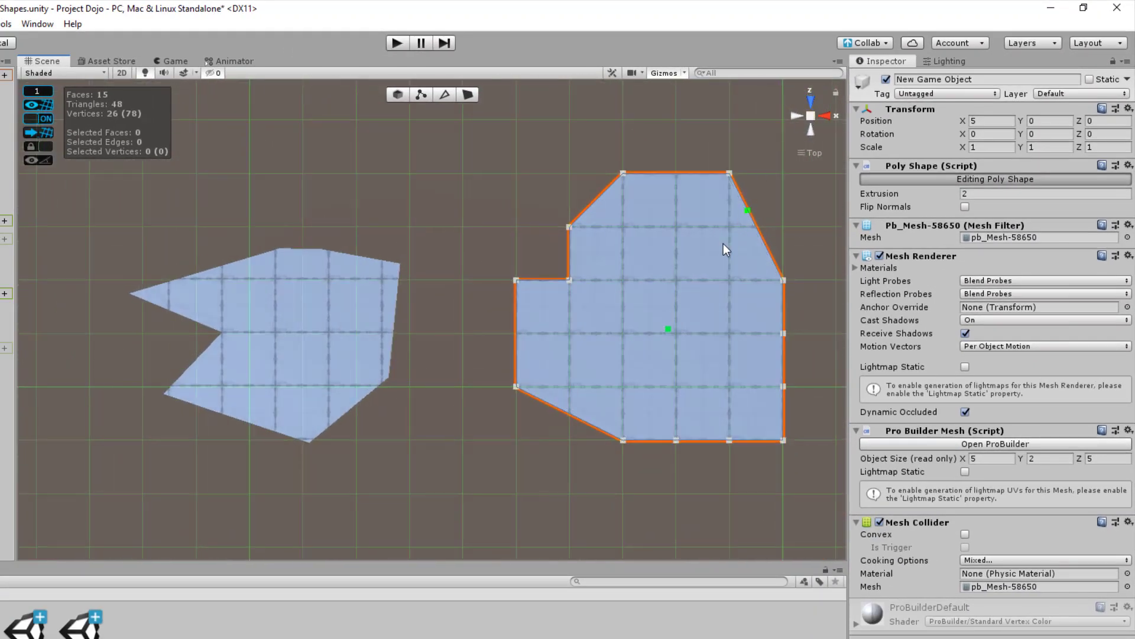
middle_click_drag(718, 247, 558, 292)
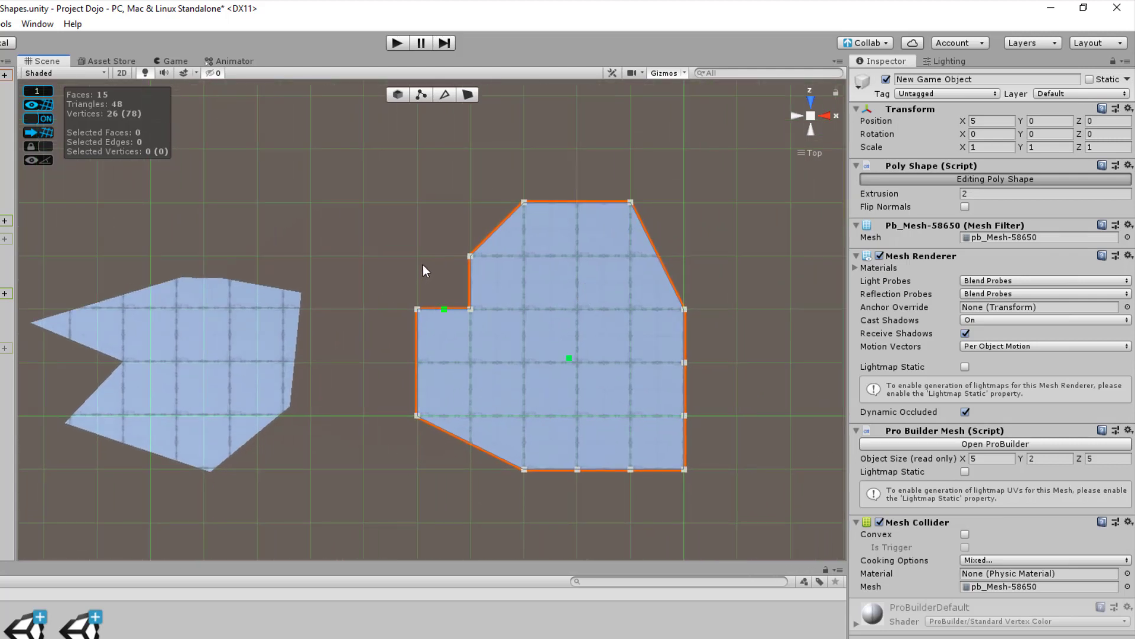
Exit the poly shape's editing mode, reopen it and leave it again.
key("Return")
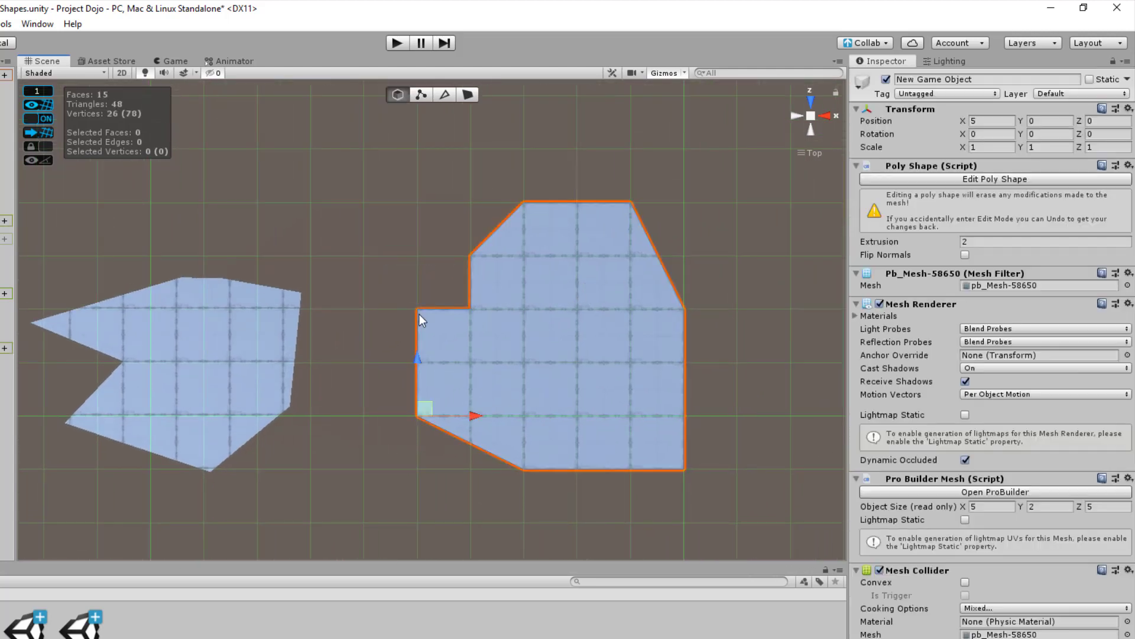
left_click(973, 179)
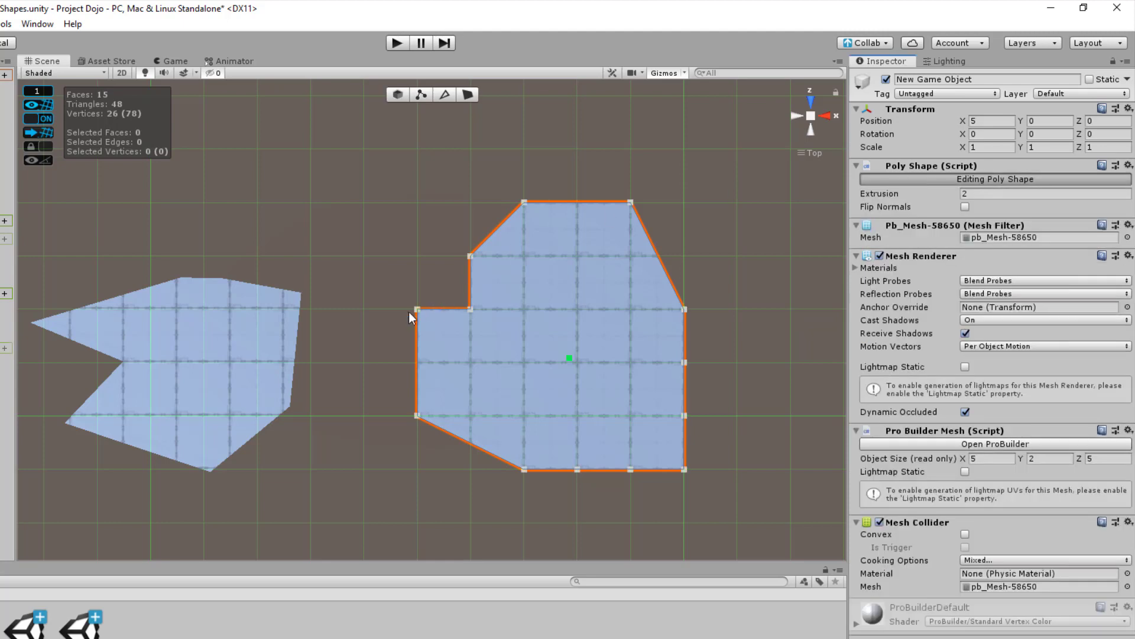
left_click(388, 332)
left_click(657, 257)
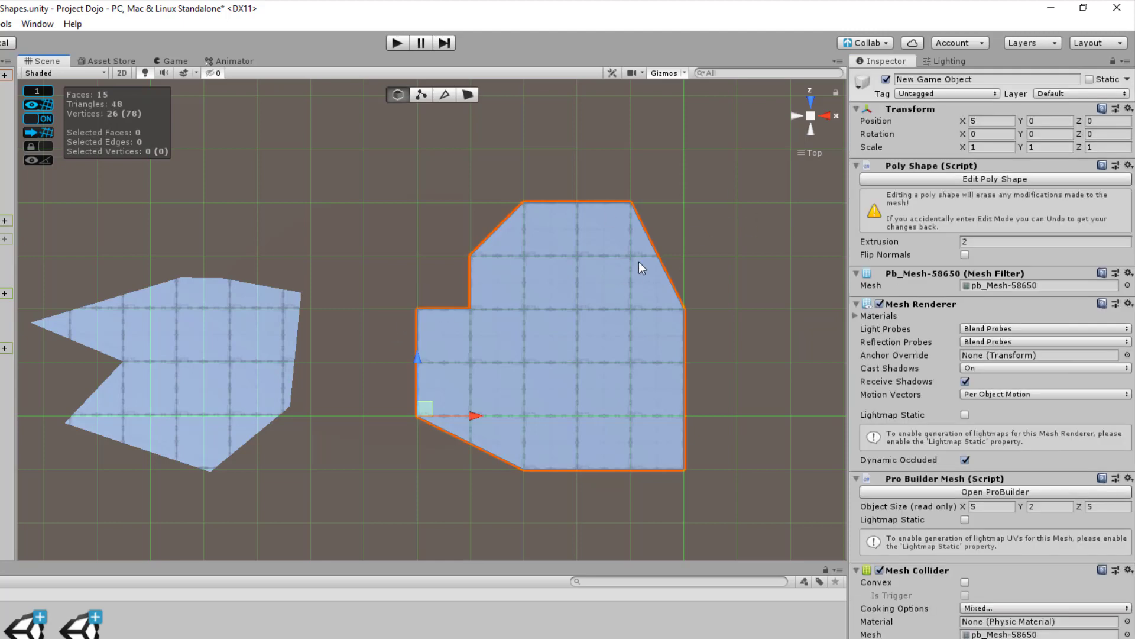
Reopen the grid-snapped shape's outline and raise its three notch points by 2, 4 and 1 units to form a tall spike.
left_click(943, 178)
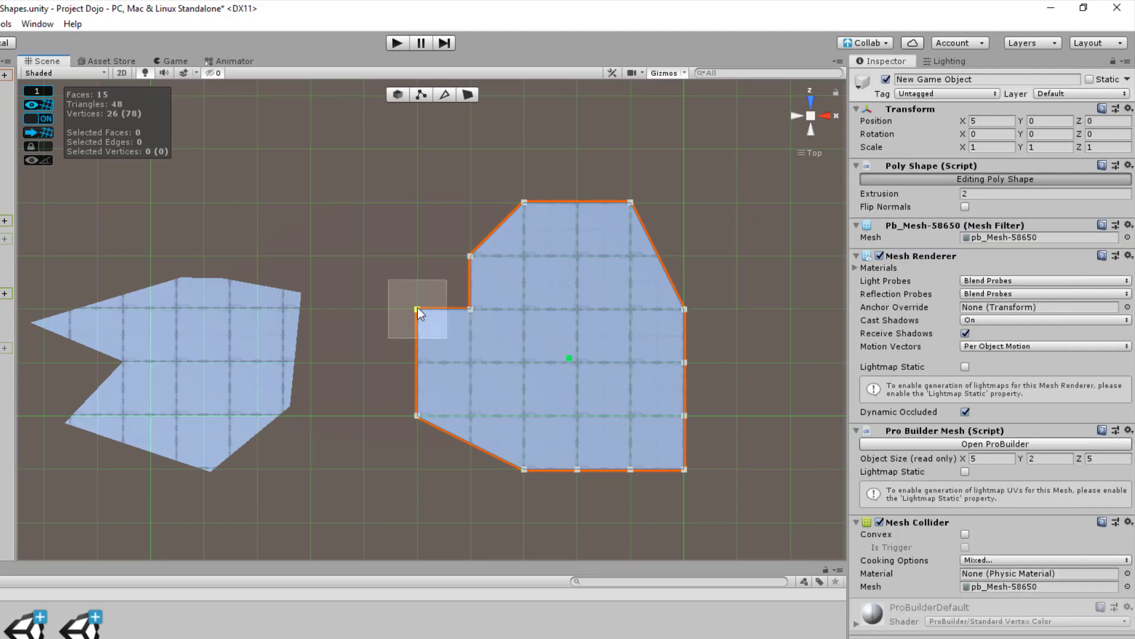
left_click_drag(417, 307, 408, 207)
left_click_drag(470, 308, 470, 118)
middle_click_drag(490, 213, 347, 256)
left_click_drag(327, 300, 328, 245)
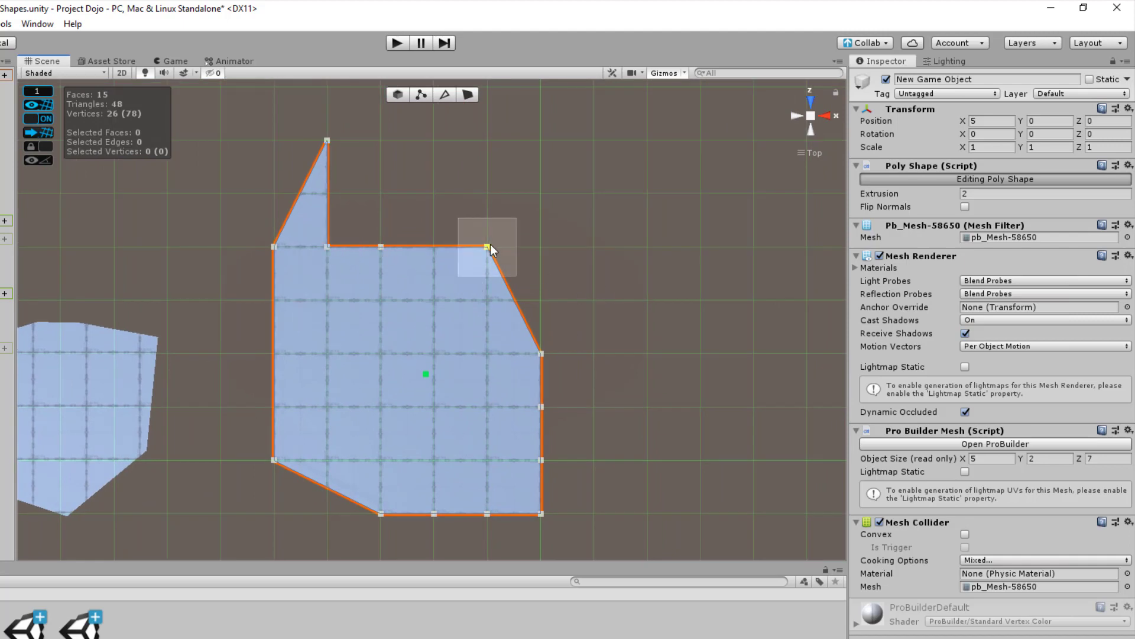
Move the outline's upper-right corner 3 units outward and the point below it 2 units outward, and finish editing.
left_click_drag(494, 245, 639, 251)
left_click_drag(547, 352, 644, 350)
key("Return")
left_click_drag(674, 413, 588, 231, "alt")
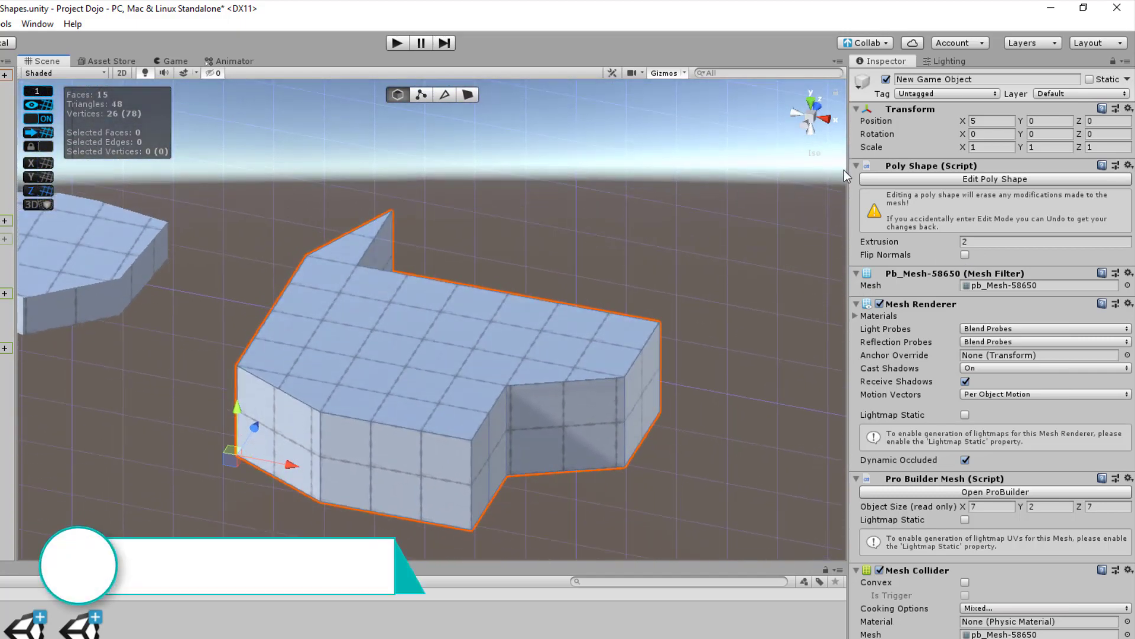
Reopen the outline, insert two points on its long upper edge and raise both 2 units to form a raised section.
left_click(810, 106)
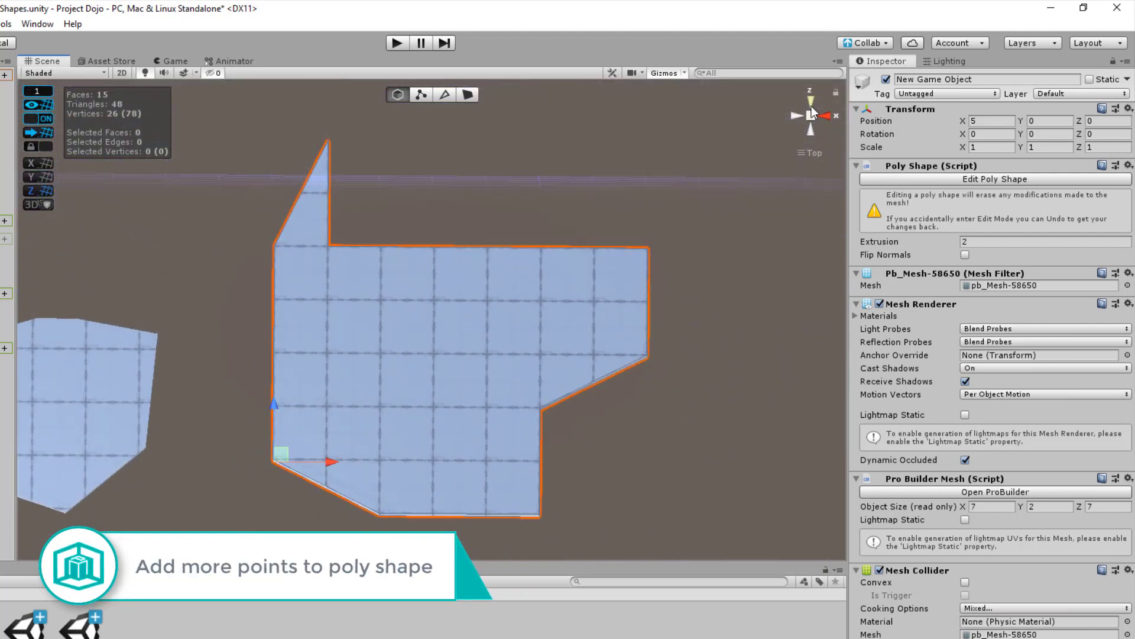
left_click(983, 179)
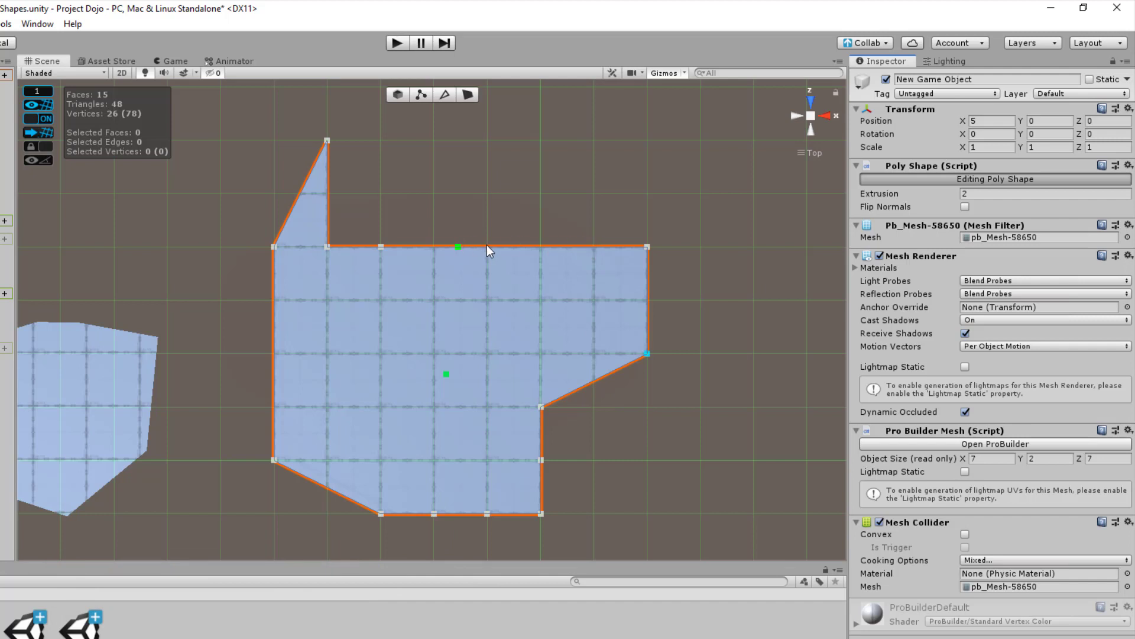
left_click(463, 246)
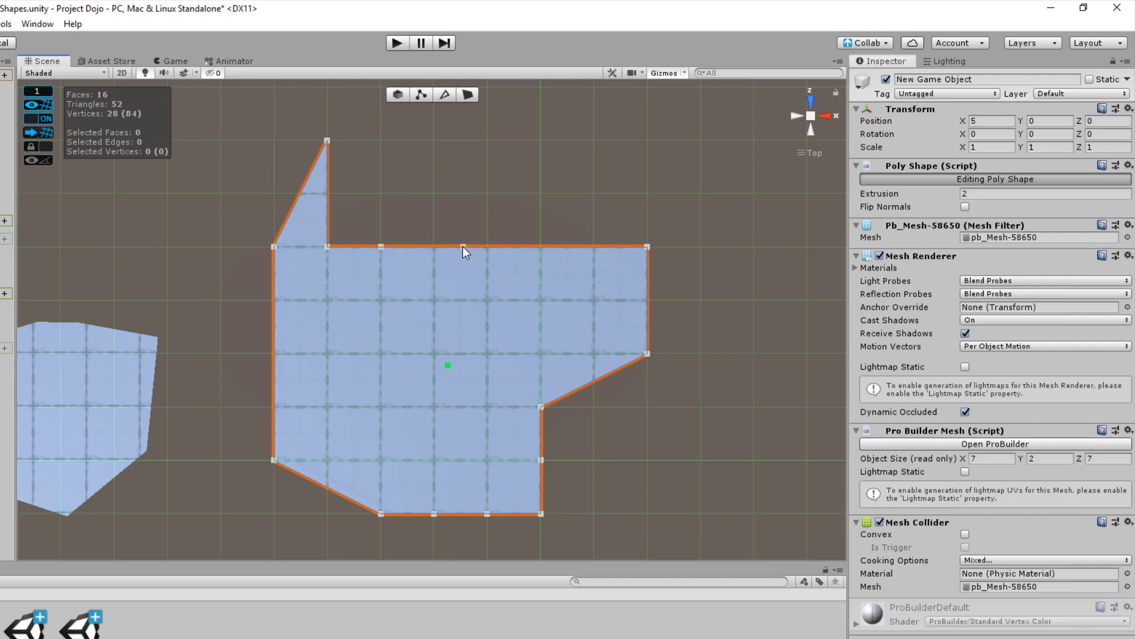
left_click(578, 246)
left_click_drag(462, 243, 430, 151)
left_click_drag(581, 247, 577, 148)
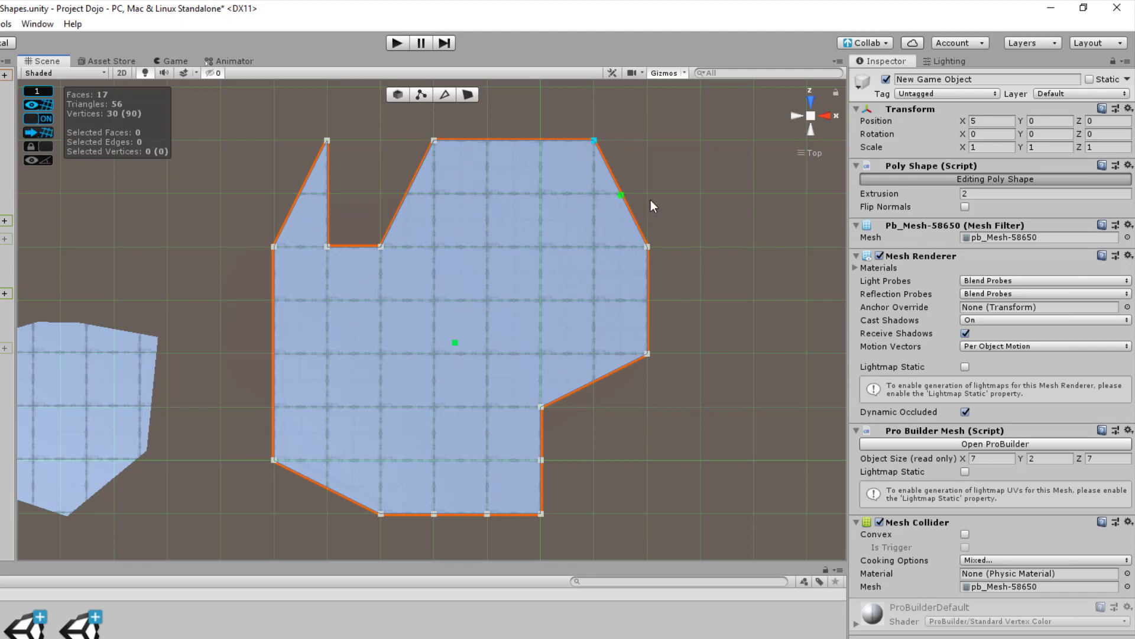
Move the outline points along the right side outward to fill the notch and widen the shape to 8 units.
left_click_drag(715, 402, 608, 423, "alt")
left_click_drag(484, 475, 537, 498)
middle_click_drag(470, 476, 513, 379)
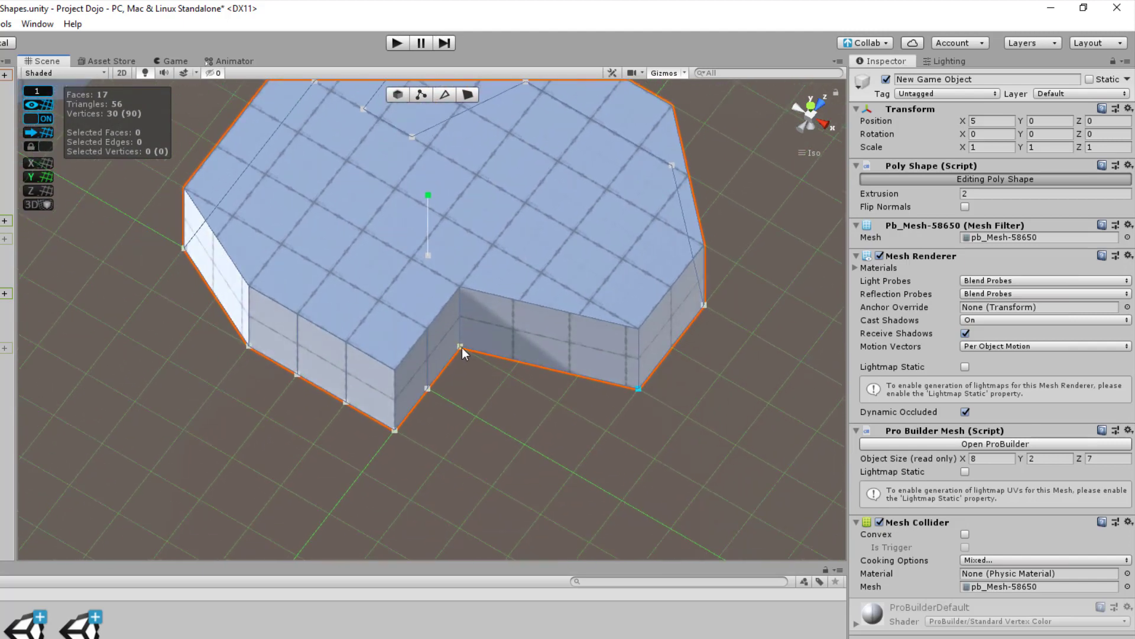
left_click_drag(463, 346, 606, 430)
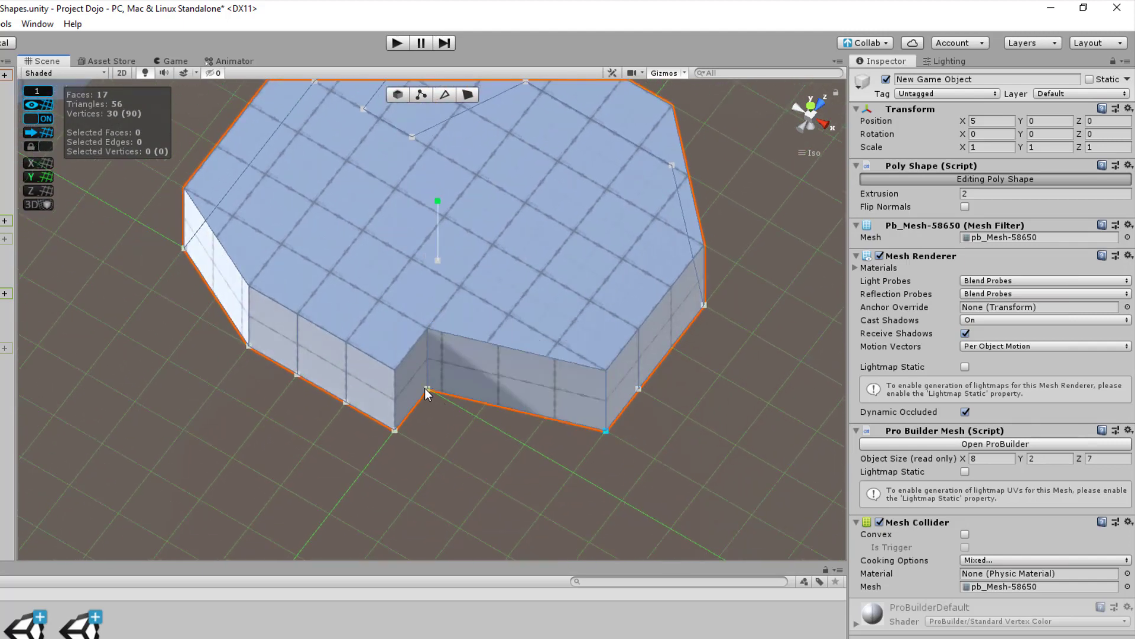
left_click_drag(428, 389, 585, 466)
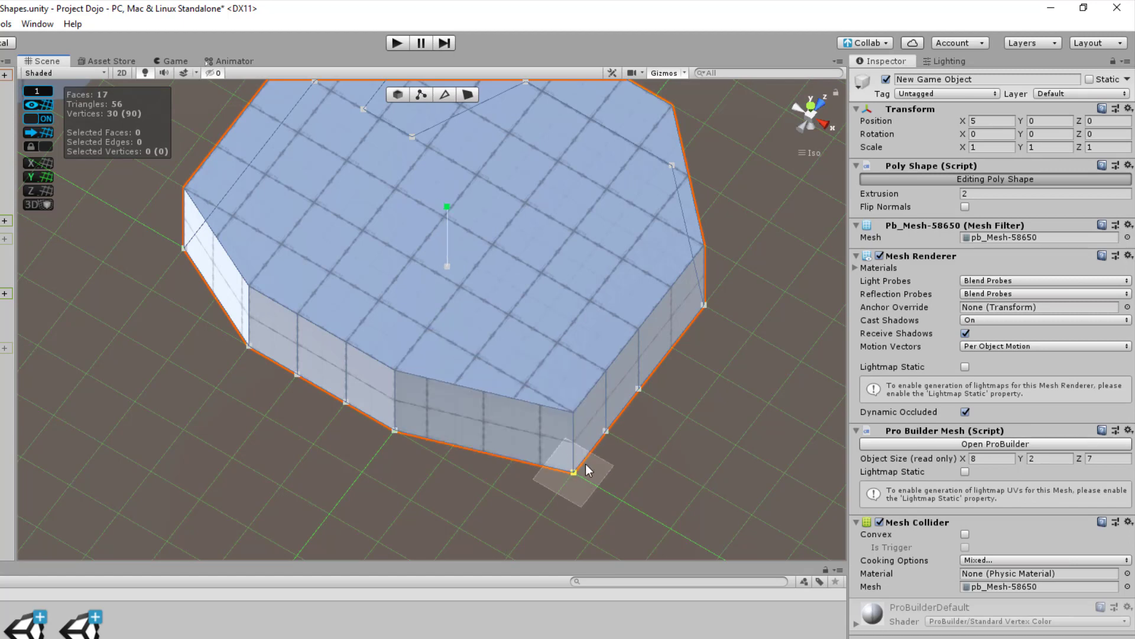
Insert points on the upper and slanted edges, reposition them and the neighbouring peak into two more spikes, and finish editing.
left_click(810, 107)
middle_click_drag(615, 223, 630, 399)
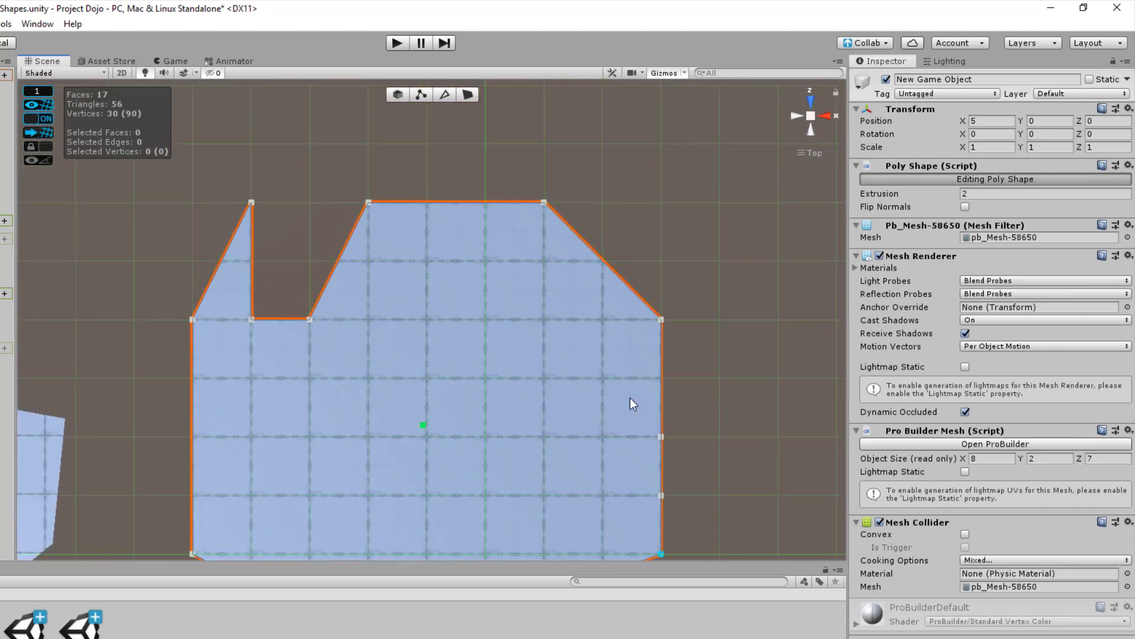
left_click(600, 259)
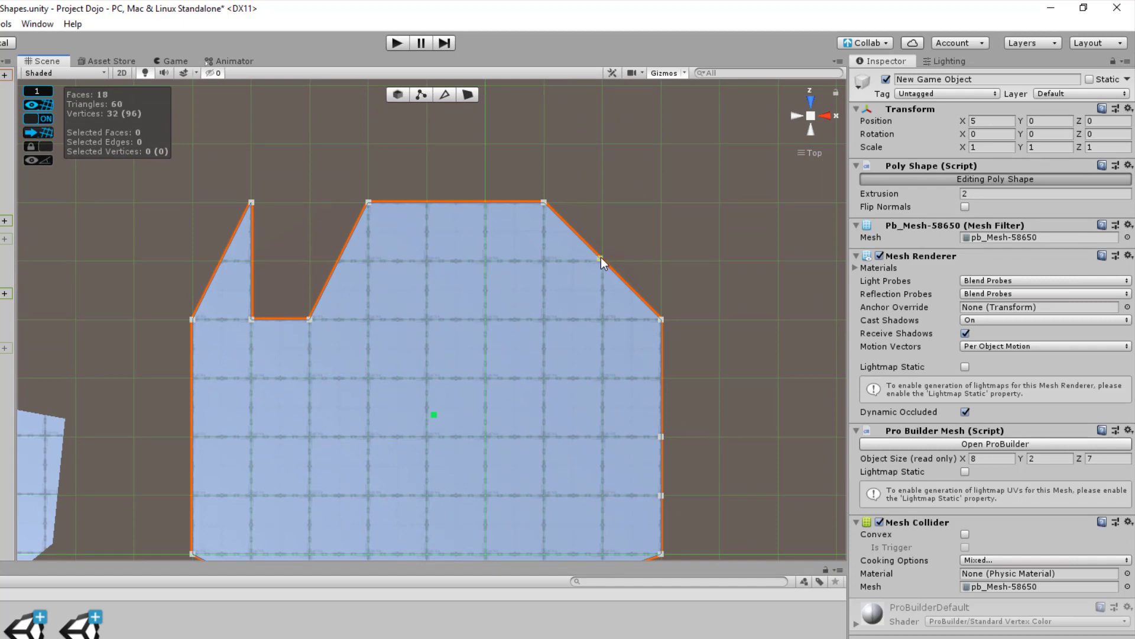
left_click(428, 202)
left_click_drag(428, 202, 430, 324)
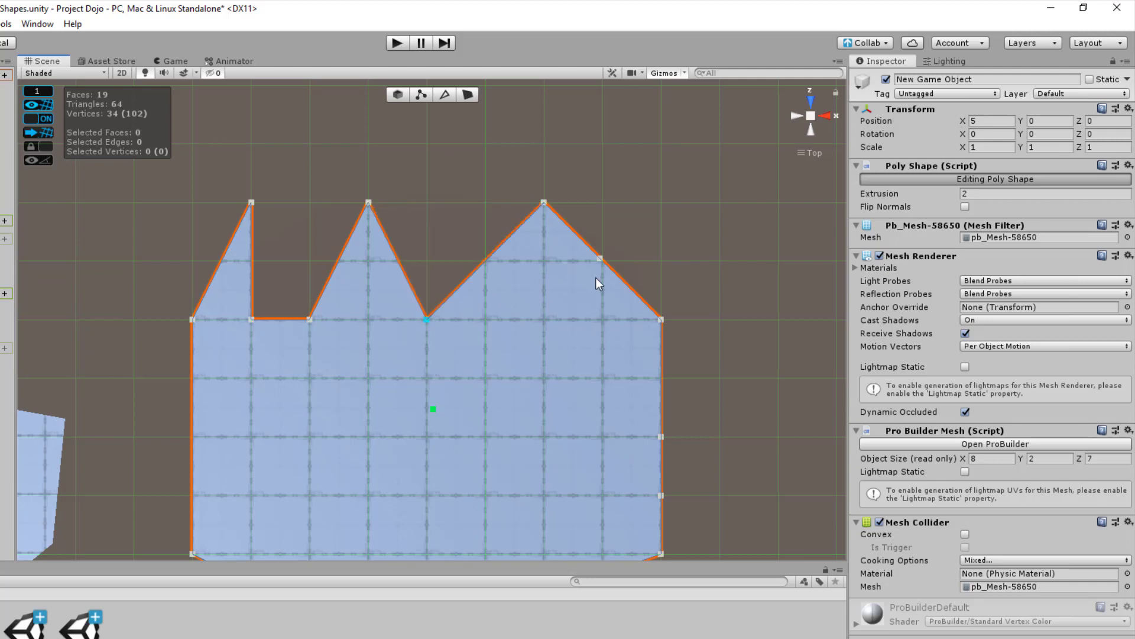
left_click_drag(600, 258, 603, 319)
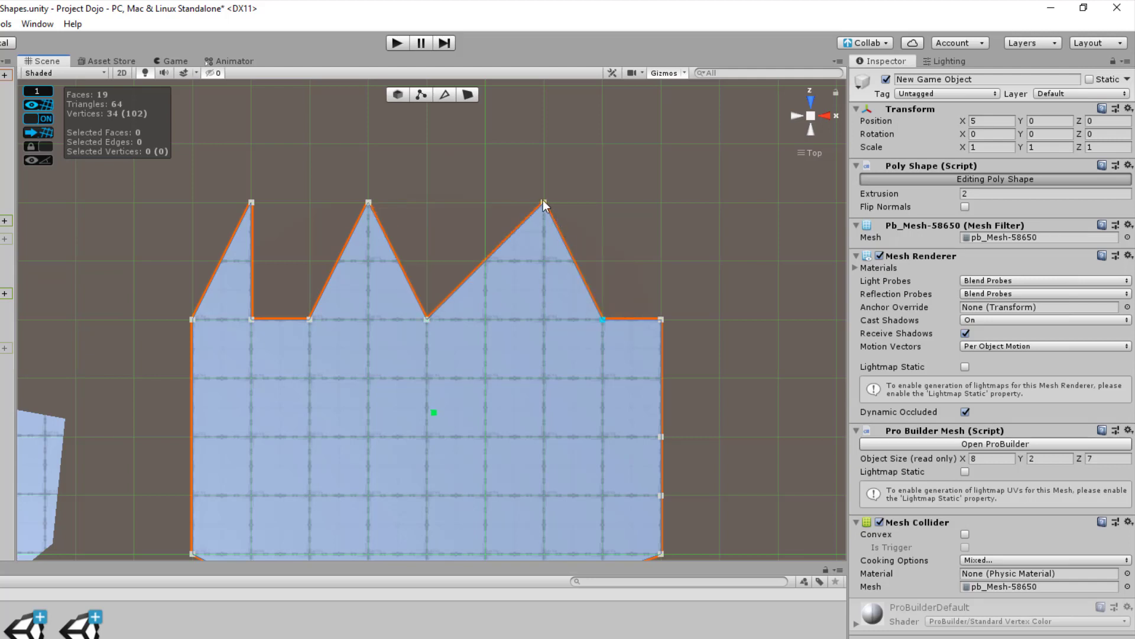
left_click_drag(544, 203, 603, 203)
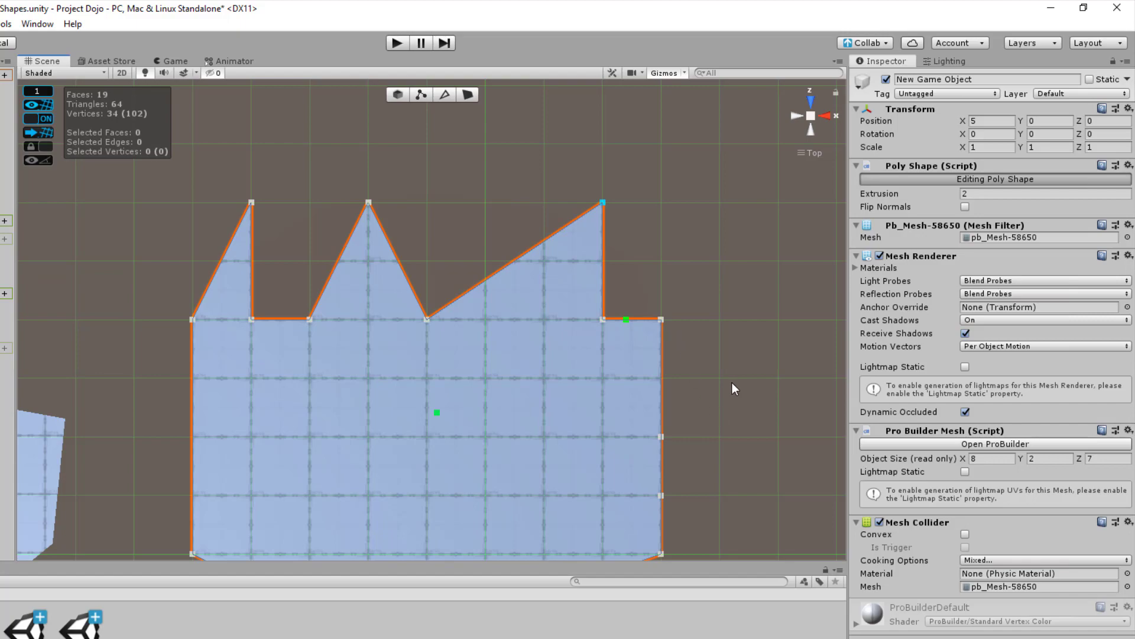
key("Return")
left_click_drag(733, 391, 606, 175, "alt")
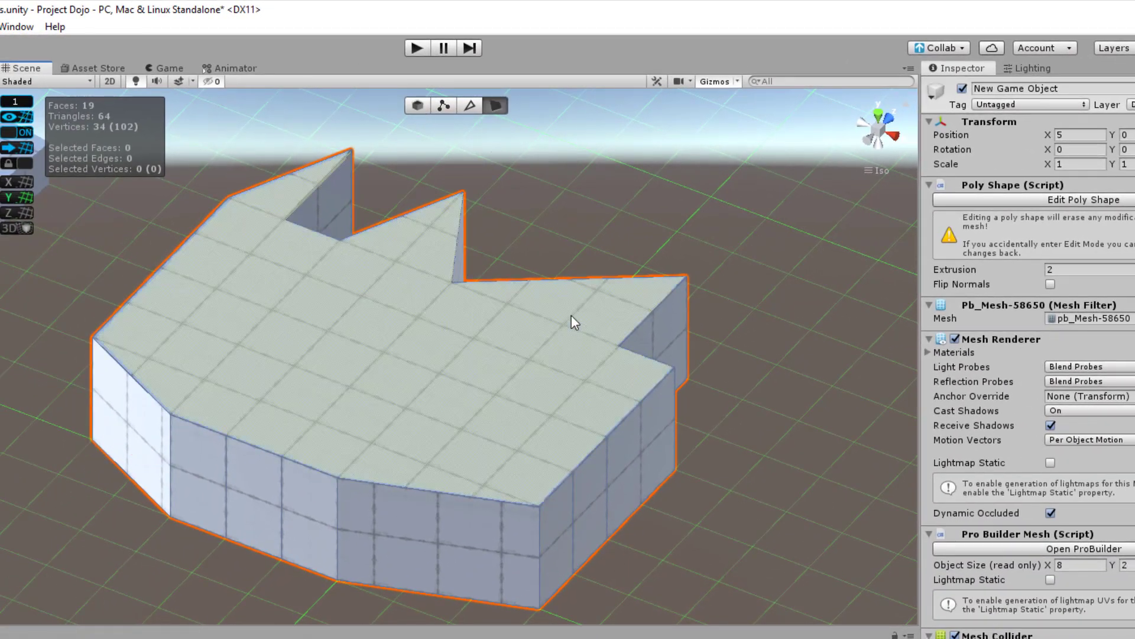
key("g")
left_click(651, 438)
middle_click_drag(665, 437, 601, 364)
left_click_drag(601, 364, 736, 408)
left_click(456, 441)
left_click_drag(505, 446, 628, 480)
left_click(743, 501)
left_click(676, 408)
Reopen the outline, move the right side's upper corner point 1 unit outward into another spike, and leave editing.
left_click(1053, 200)
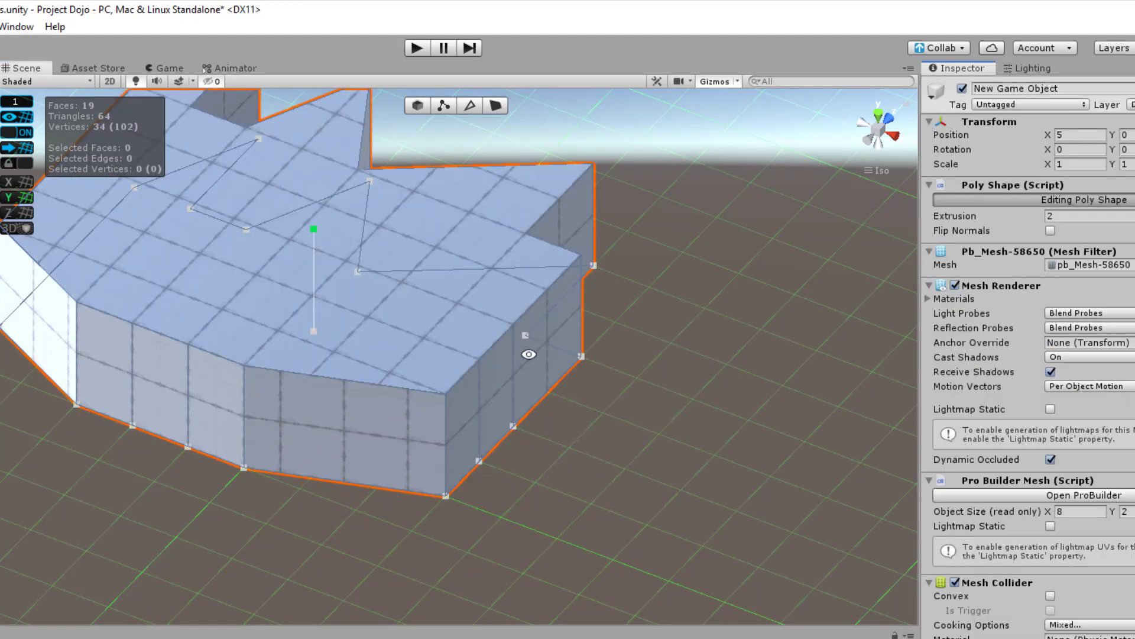
left_click_drag(526, 380, 582, 480, "alt")
left_click_drag(591, 370, 637, 317)
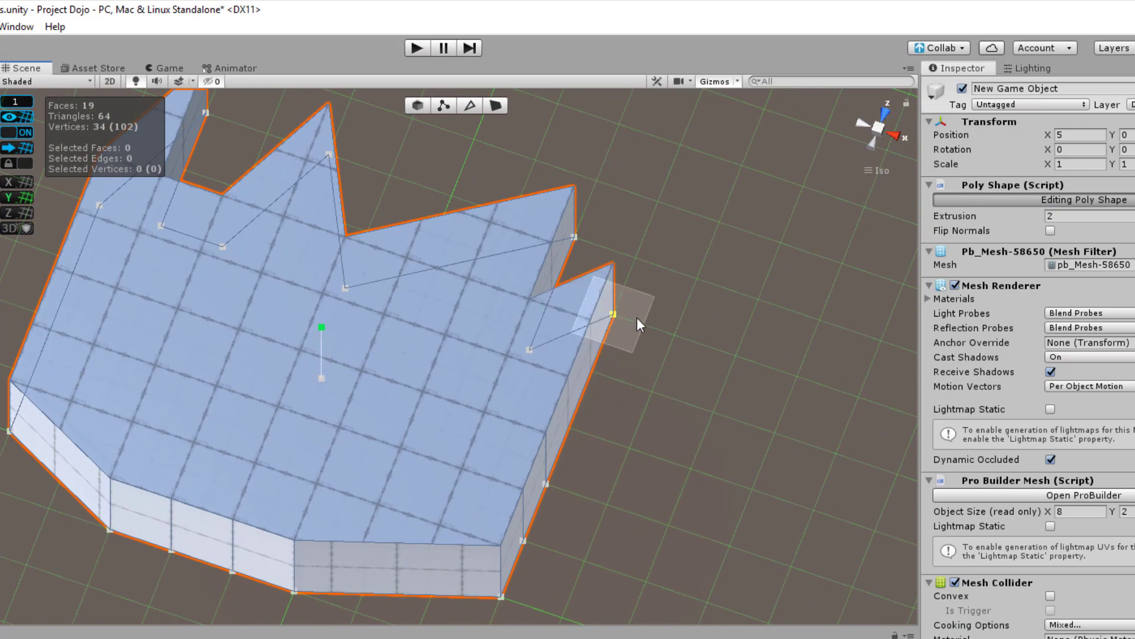
left_click(705, 421)
left_click_drag(705, 421, 509, 373, "alt")
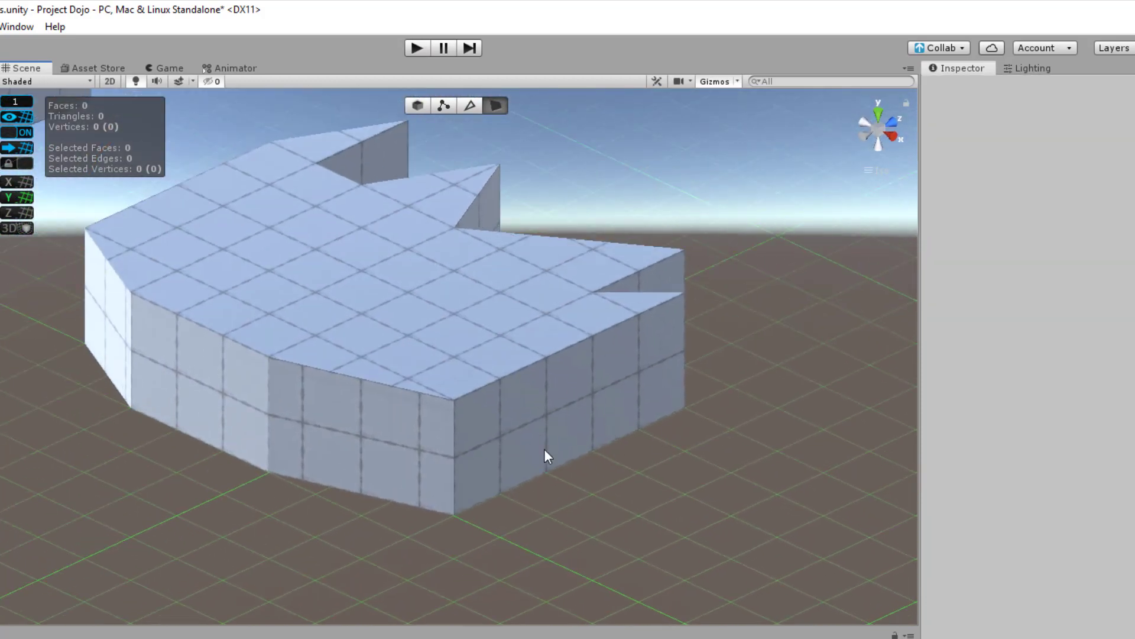
Reselect the spiked poly shape, reopen its outline points and inspect it from above.
left_click(527, 433)
left_click_drag(526, 433, 705, 427, "alt")
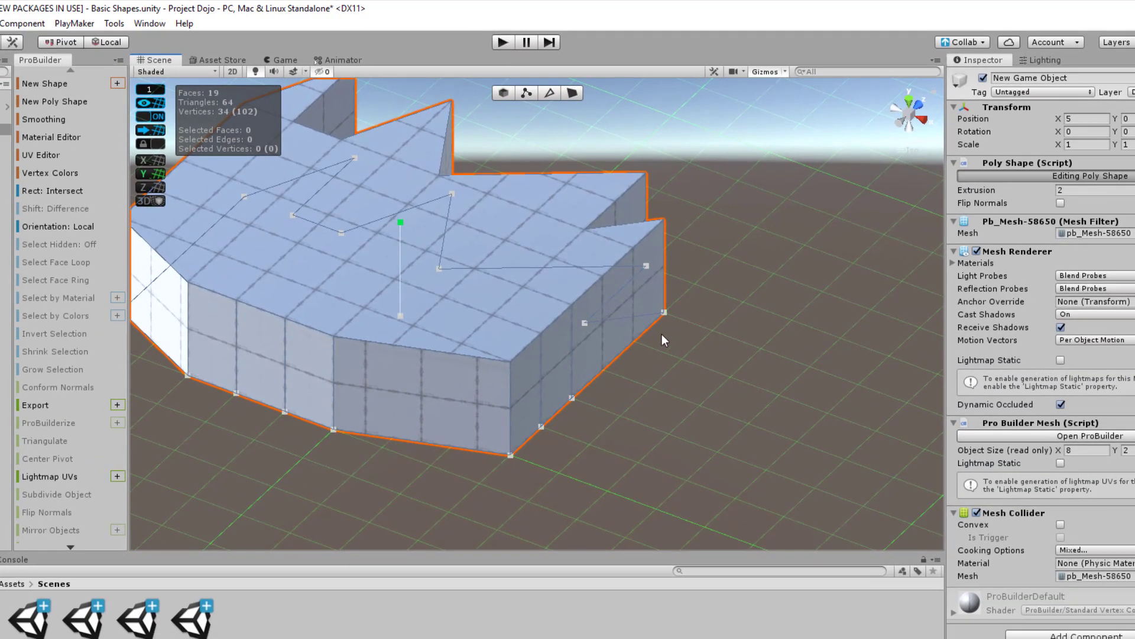
scroll(662, 335, "down", 3)
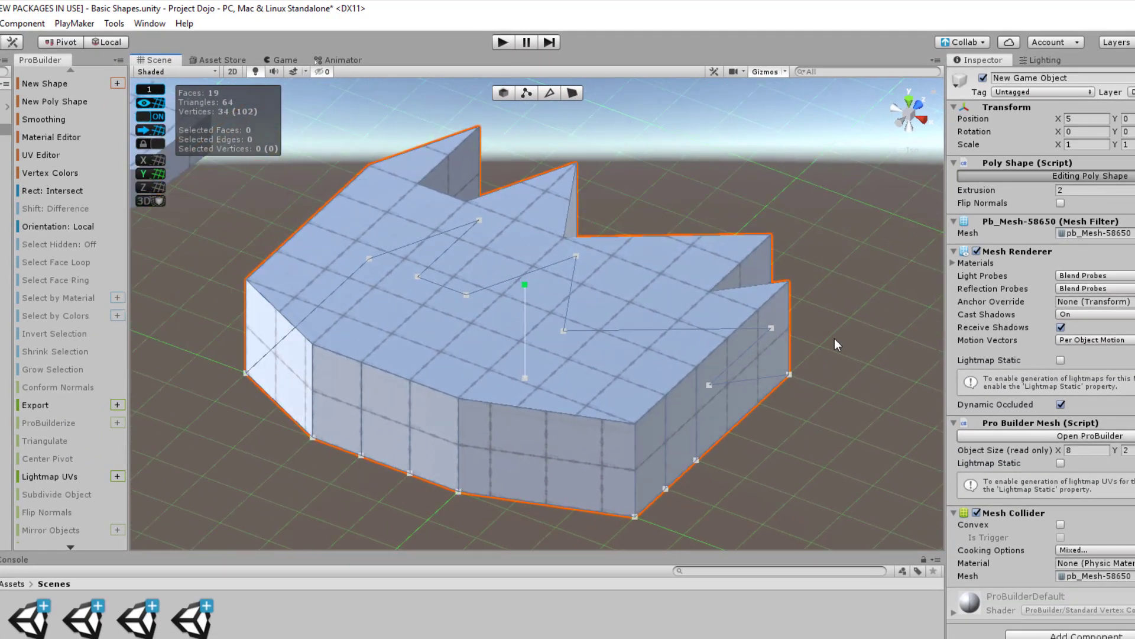
left_click(909, 103)
left_click(910, 114)
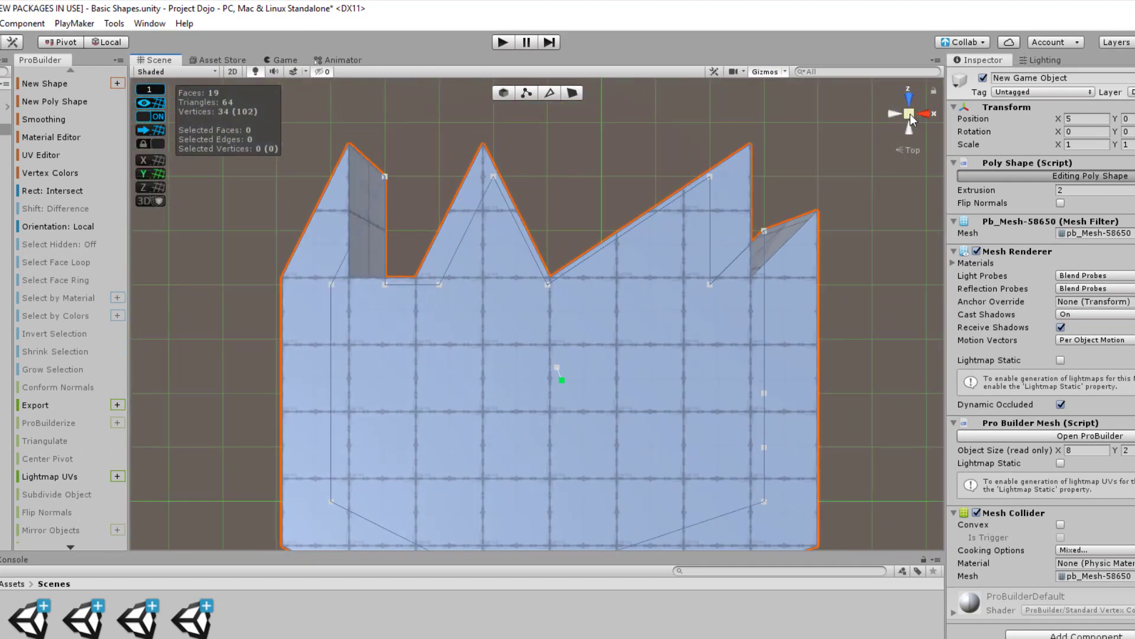
middle_click_drag(760, 324, 504, 325)
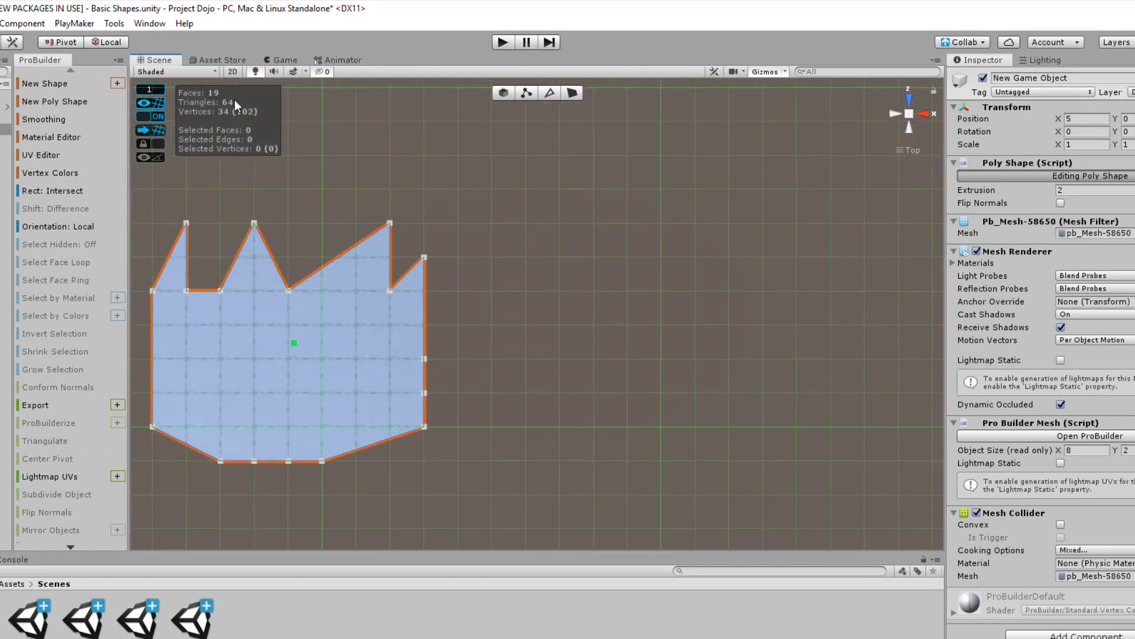
Draw a new poly shape beside the spiked one, with a bevelled 11-point outline spanning 4 by 5 units, and close it.
left_click(55, 101)
left_click(559, 257)
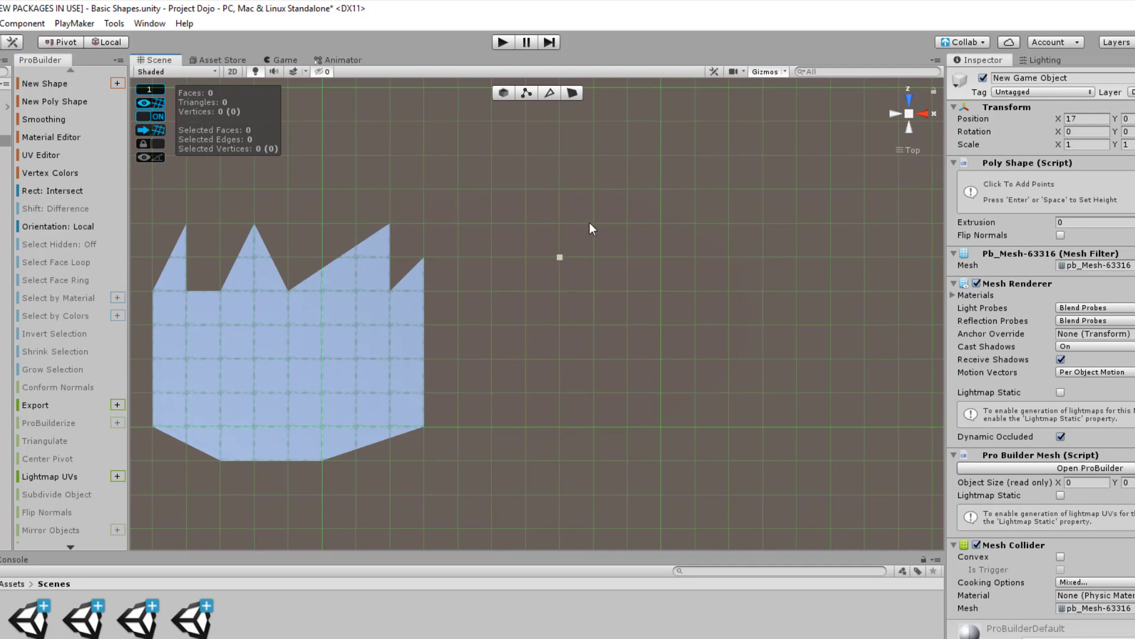
left_click(627, 223)
left_click(661, 257)
left_click(695, 291)
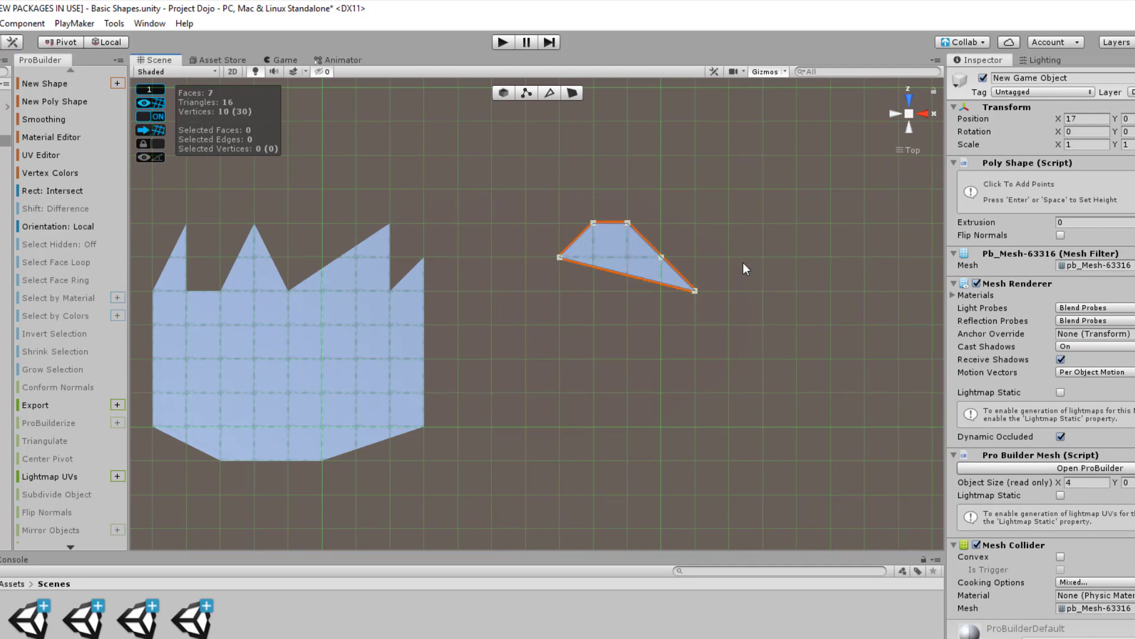
left_click(695, 325)
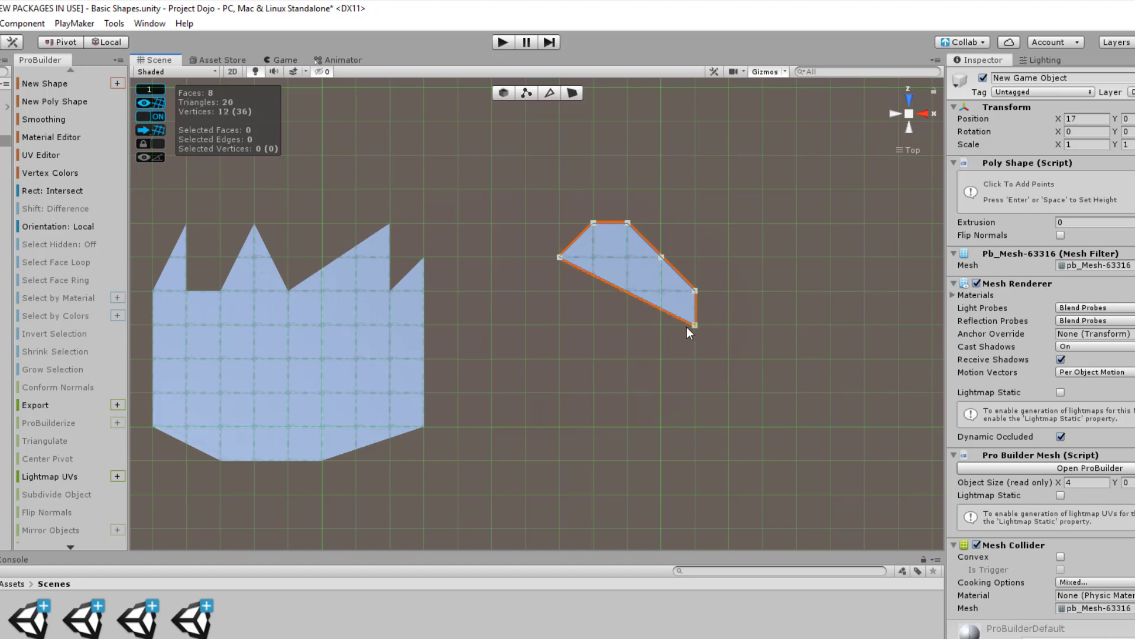
left_click(695, 358)
left_click(661, 393)
left_click(627, 392)
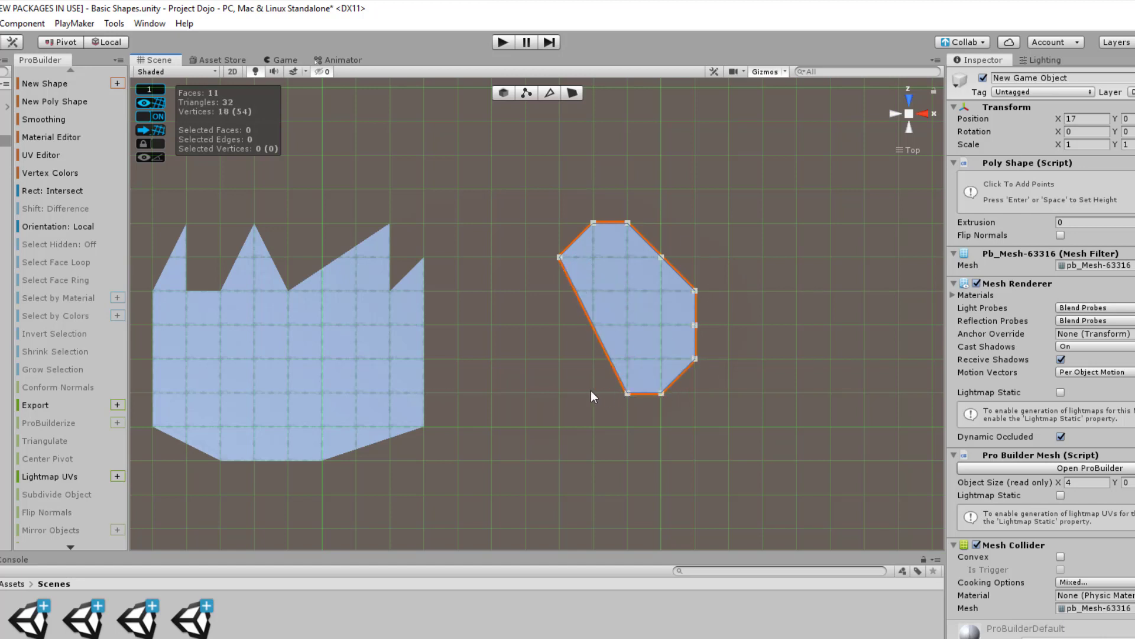
left_click(593, 392)
left_click(560, 390)
key("Return")
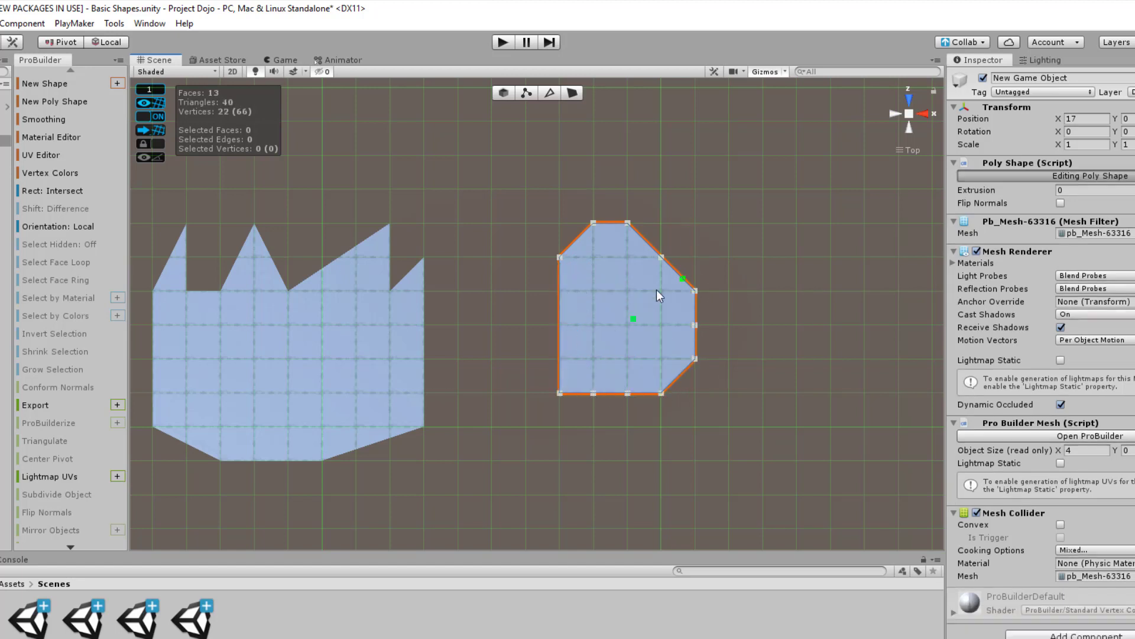
Start a new poly shape on empty grid beyond the spiked one, outlining two 1-unit stair steps followed by a 4-unit straight edge.
scroll(710, 405, "down", 2)
scroll(717, 383, "up", 1)
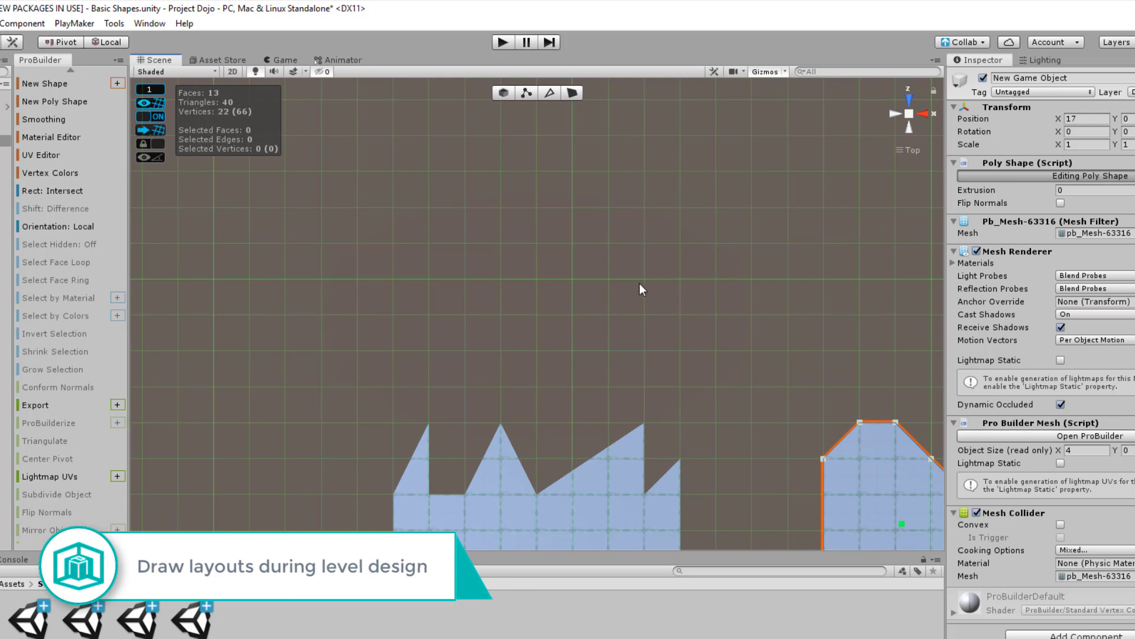
middle_click_drag(636, 279, 634, 394)
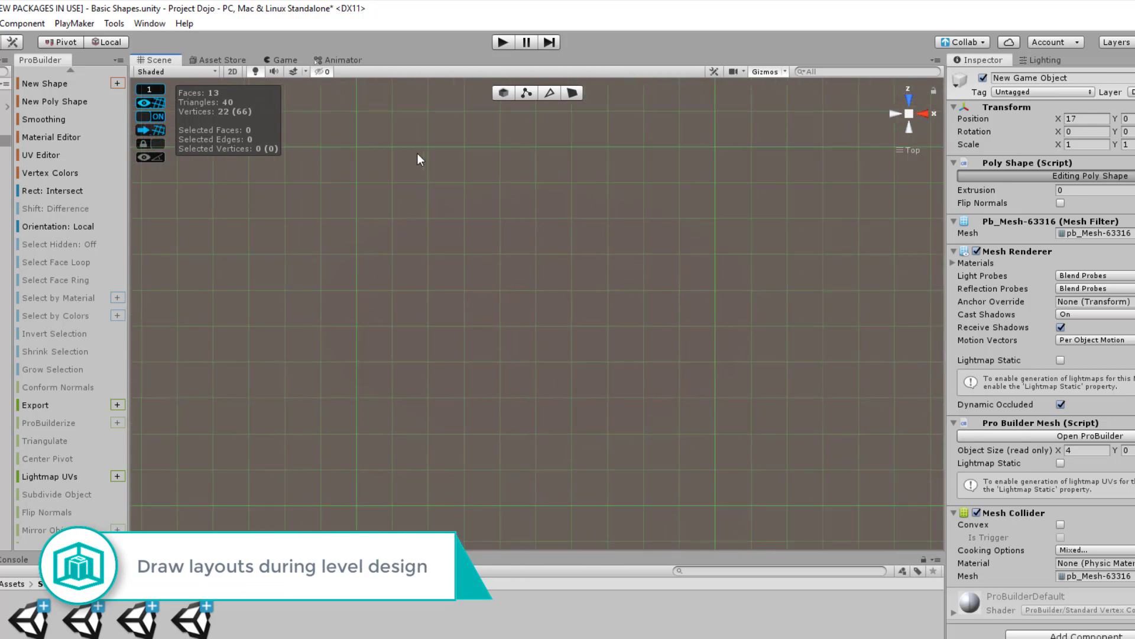
left_click(393, 151)
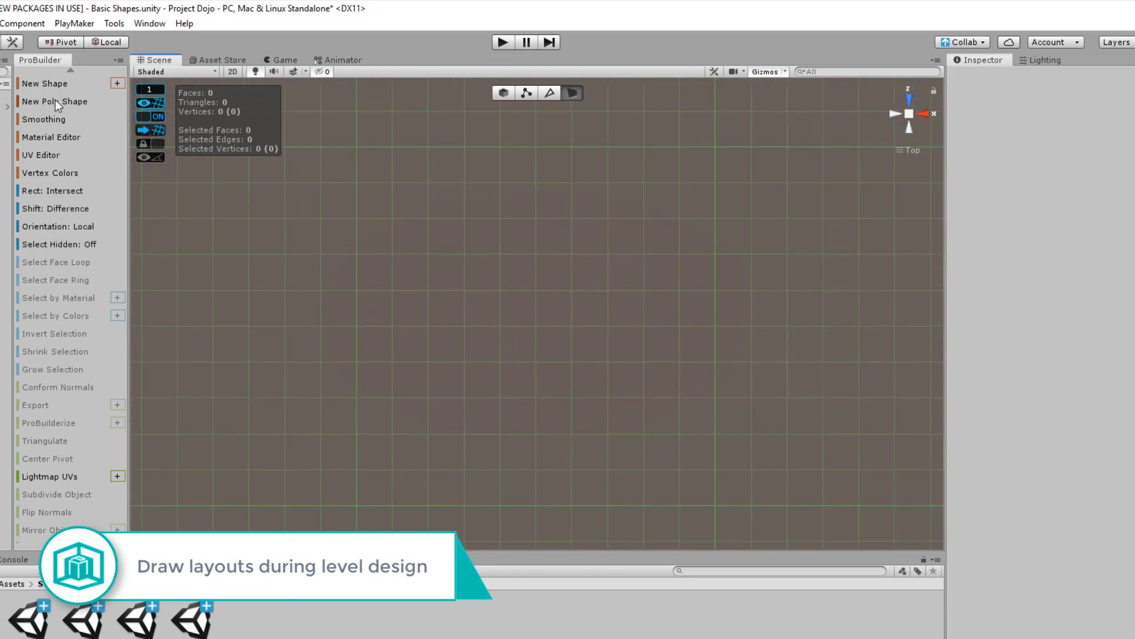
left_click(55, 101)
left_click(393, 146)
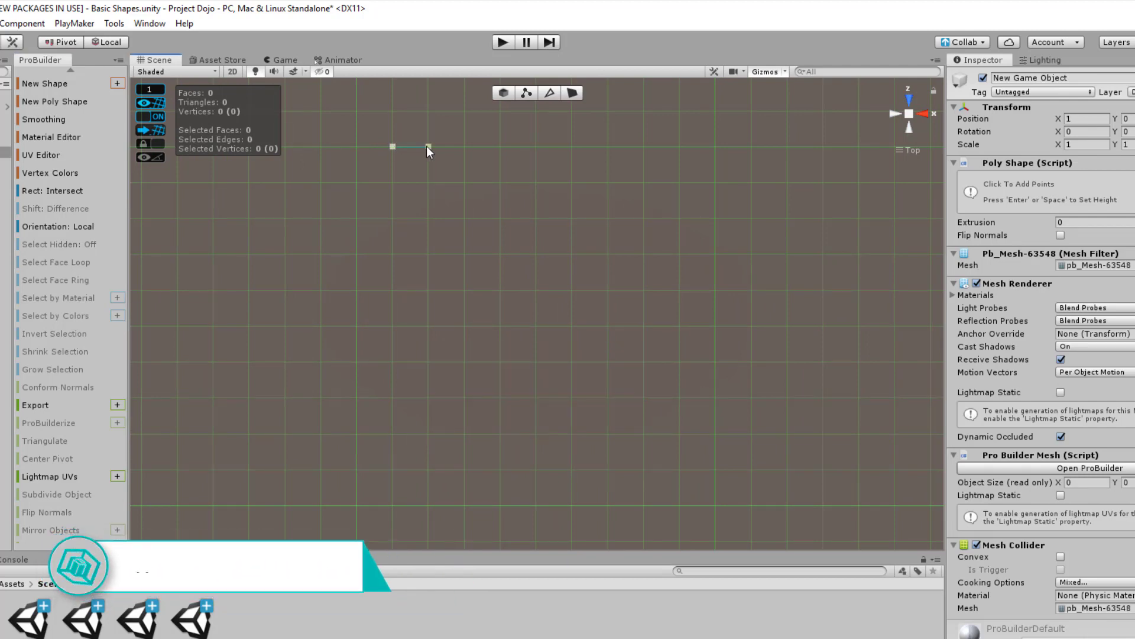
left_click(428, 146)
left_click(428, 182)
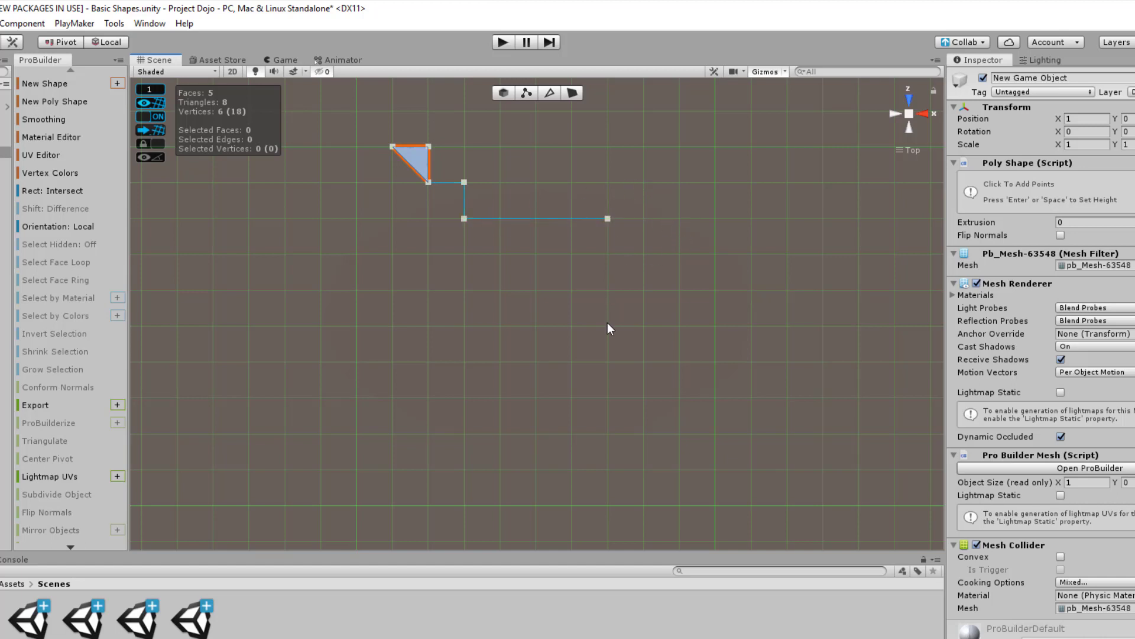
Continue the outline around a 3-by-3-unit side room and a 4-by-2-unit lower room, and up the far side to a 1-unit angled corner.
left_click(716, 325)
left_click(608, 435)
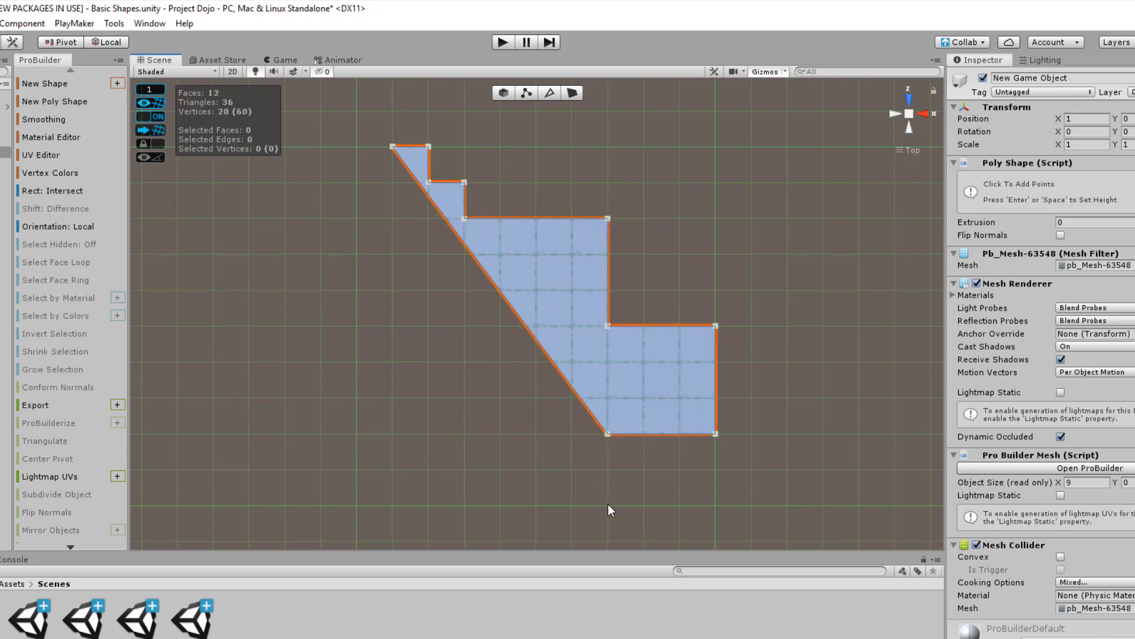
left_click(607, 505)
left_click(464, 506)
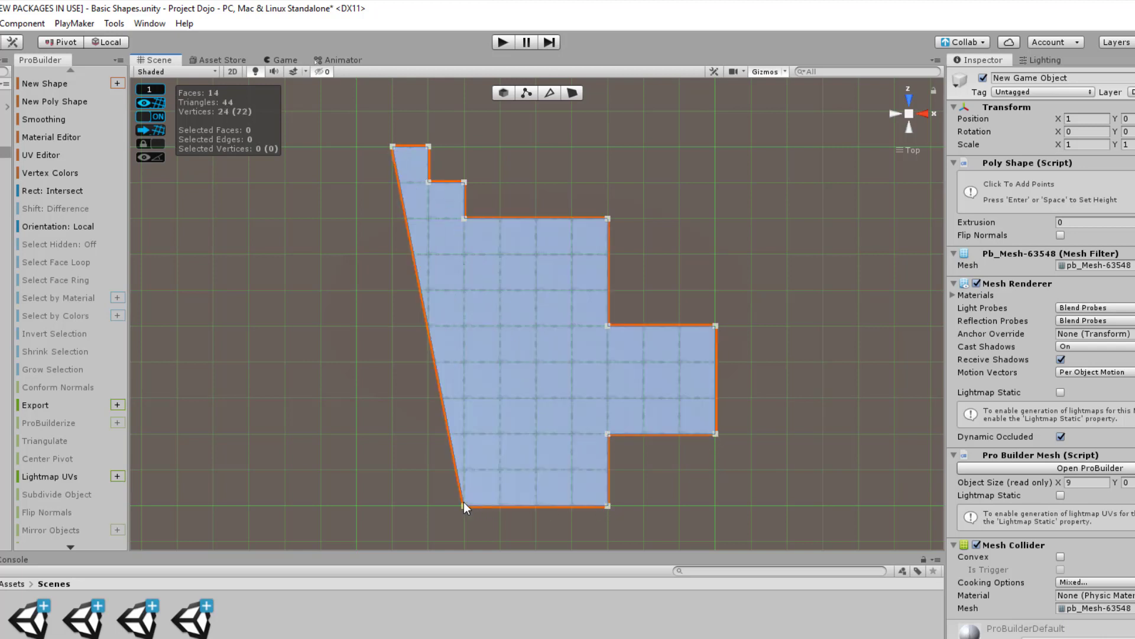
left_click(463, 435)
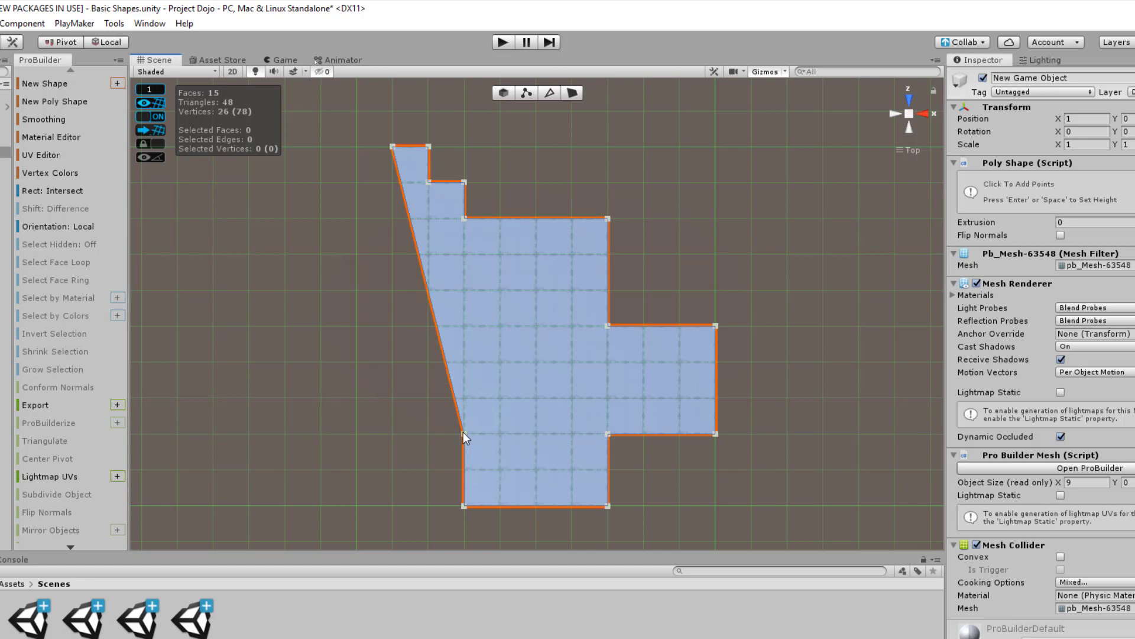
left_click(357, 433)
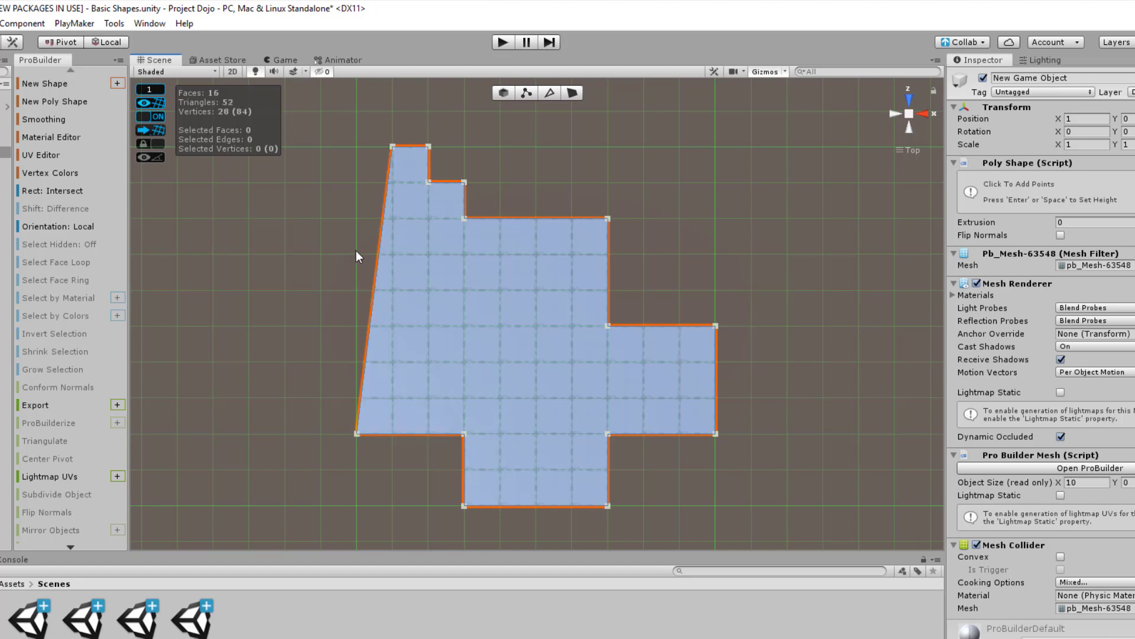
left_click(358, 218)
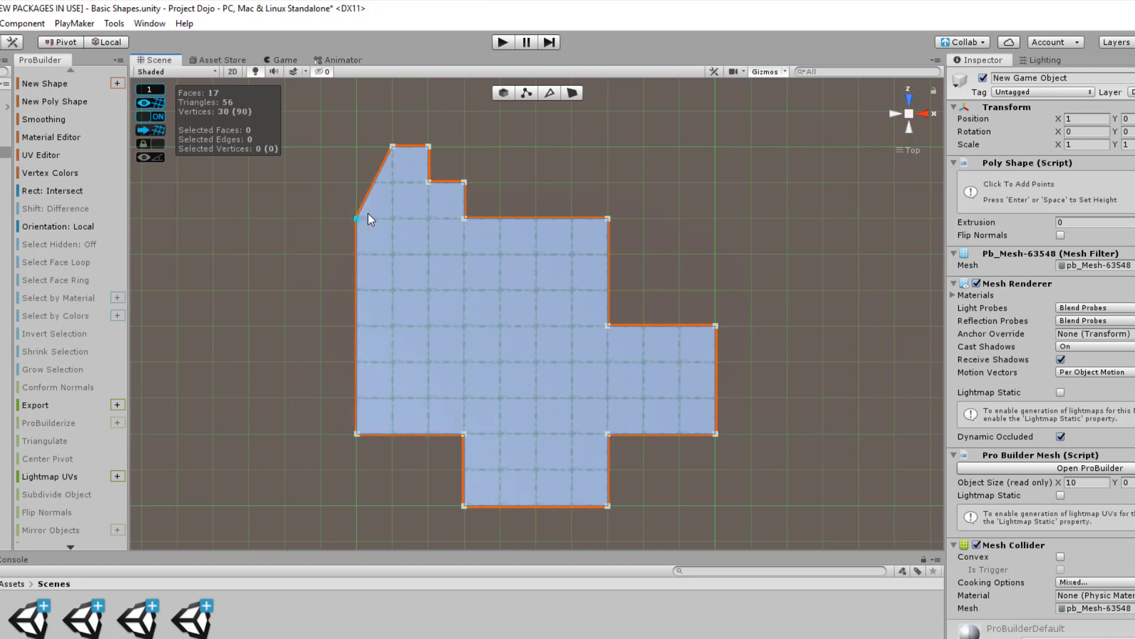
left_click(392, 181)
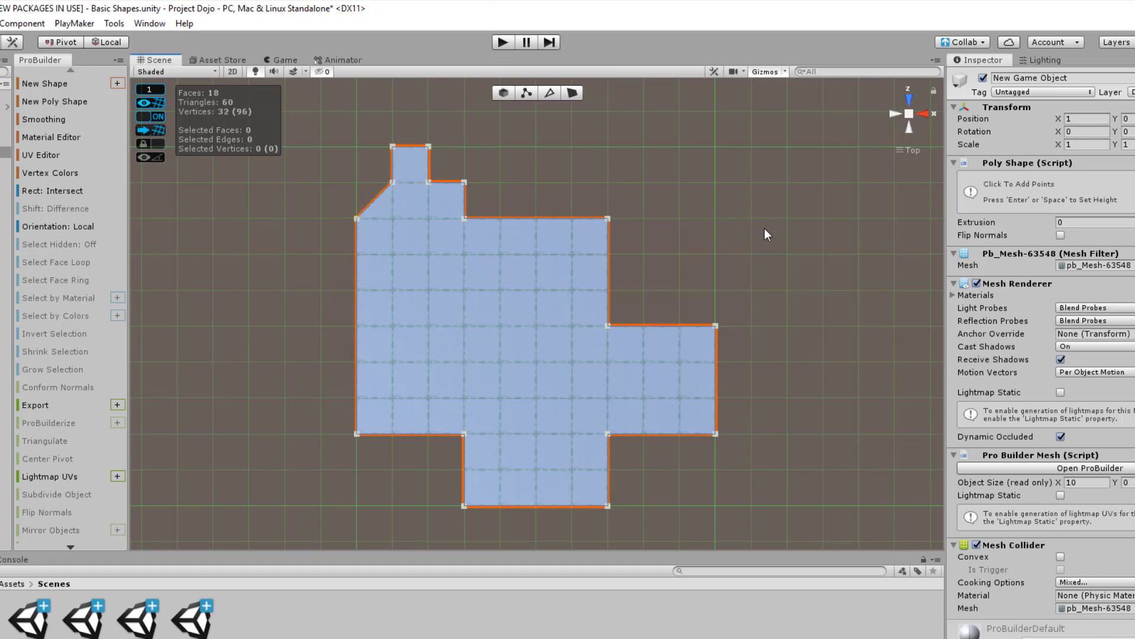
Close the layout outline, extrude it 2 units high, deselect it and inspect the resulting block from another angle.
left_click_drag(578, 432, 580, 284, "alt")
key("Return")
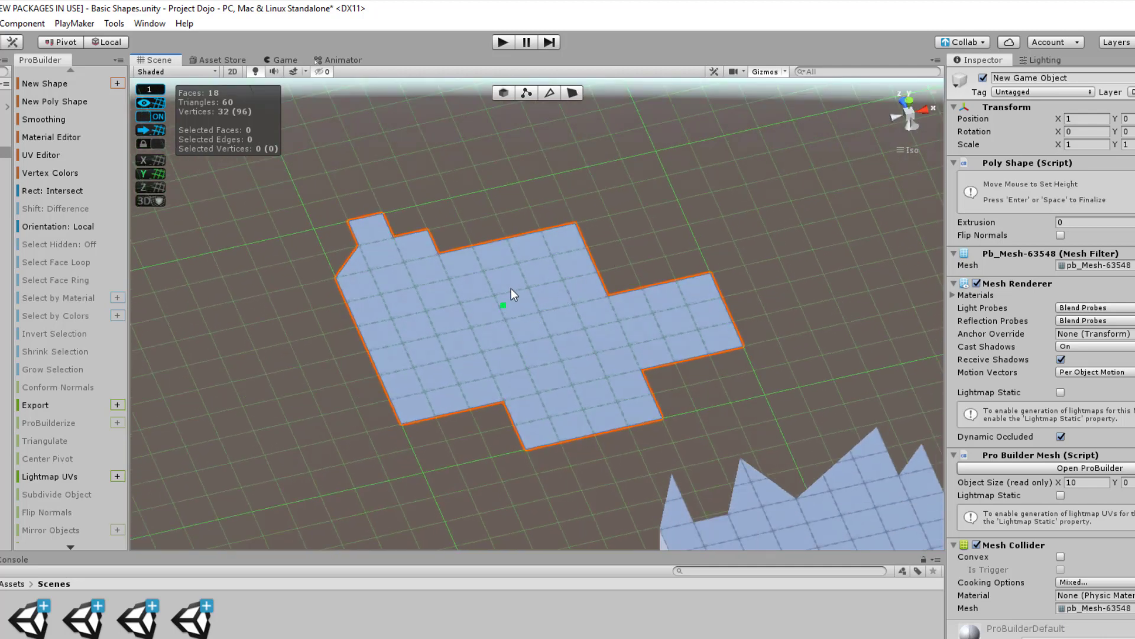
key("Return")
left_click_drag(505, 303, 512, 241)
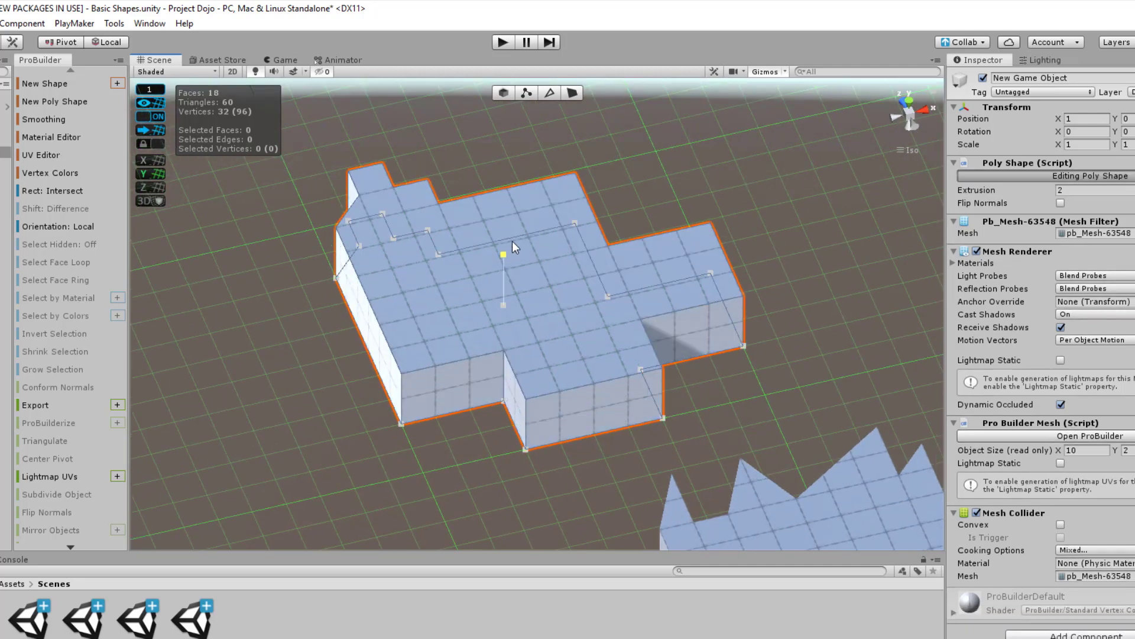
left_click(711, 208)
scroll(723, 305, "up", 3)
left_click_drag(582, 301, 1133, 287, "alt")
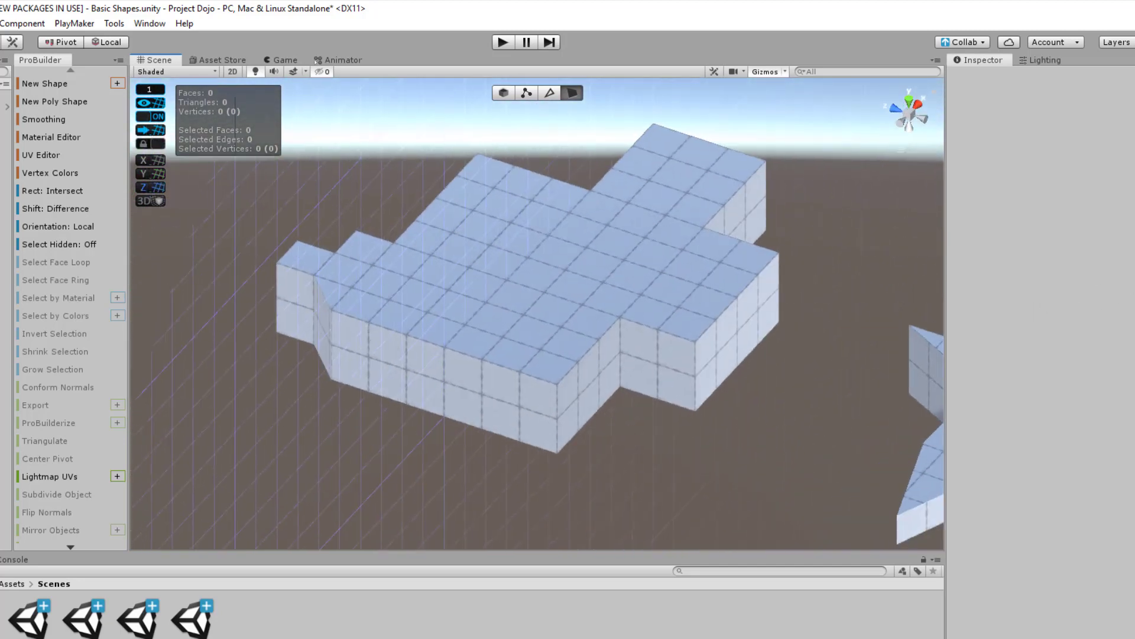